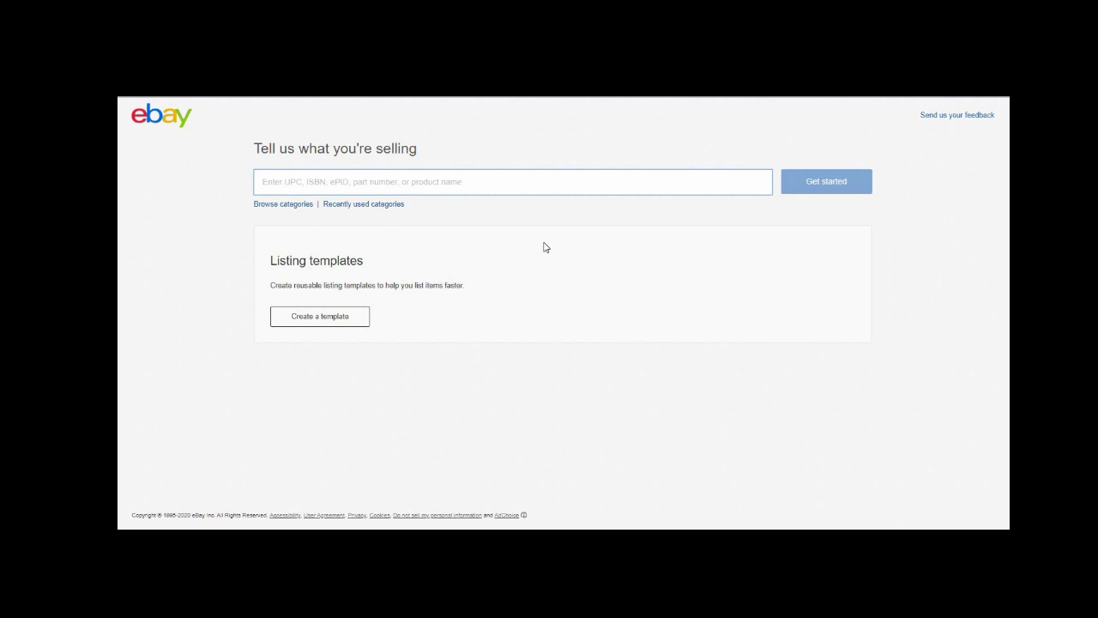
# Start a new listing for "Cinnamon" and place the cursor in its title
pyautogui.write('Cinnamon')
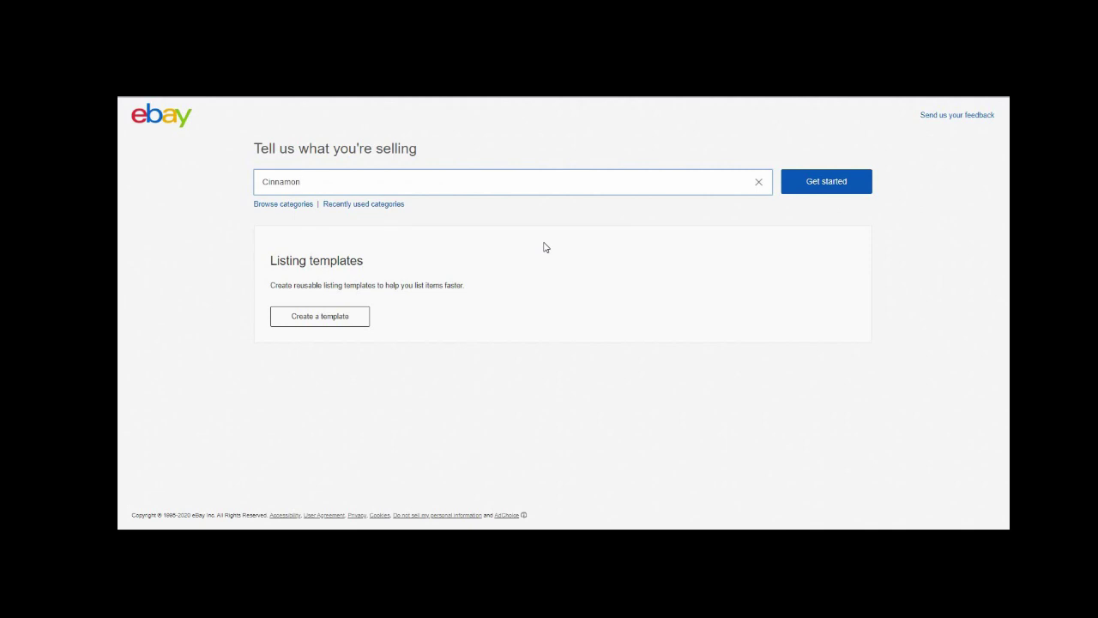
pyautogui.click(431, 206)
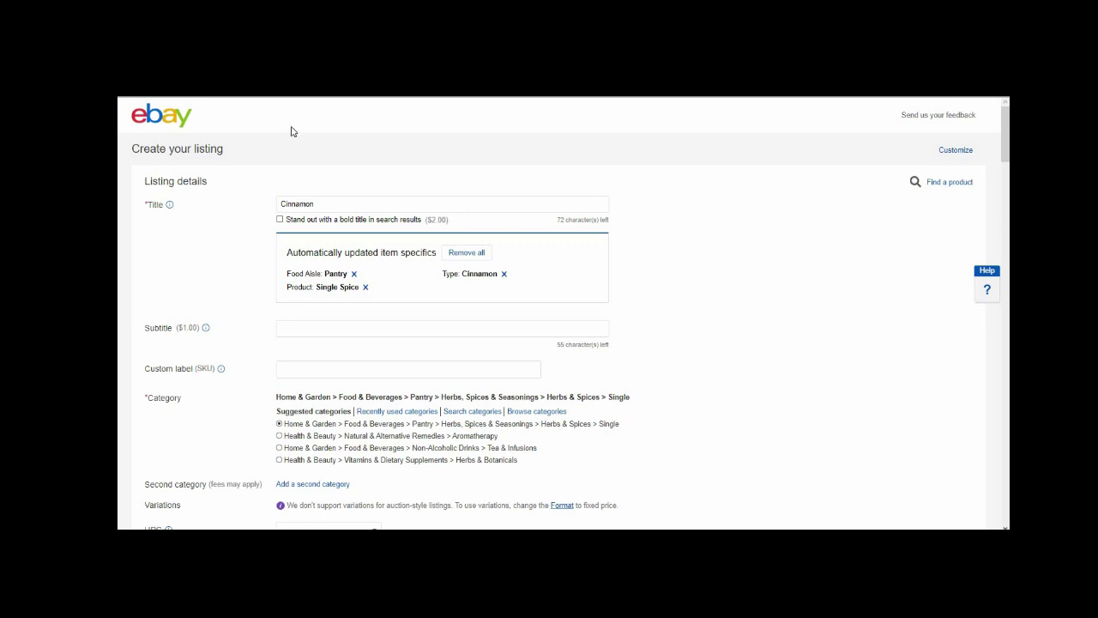
pyautogui.click(403, 203)
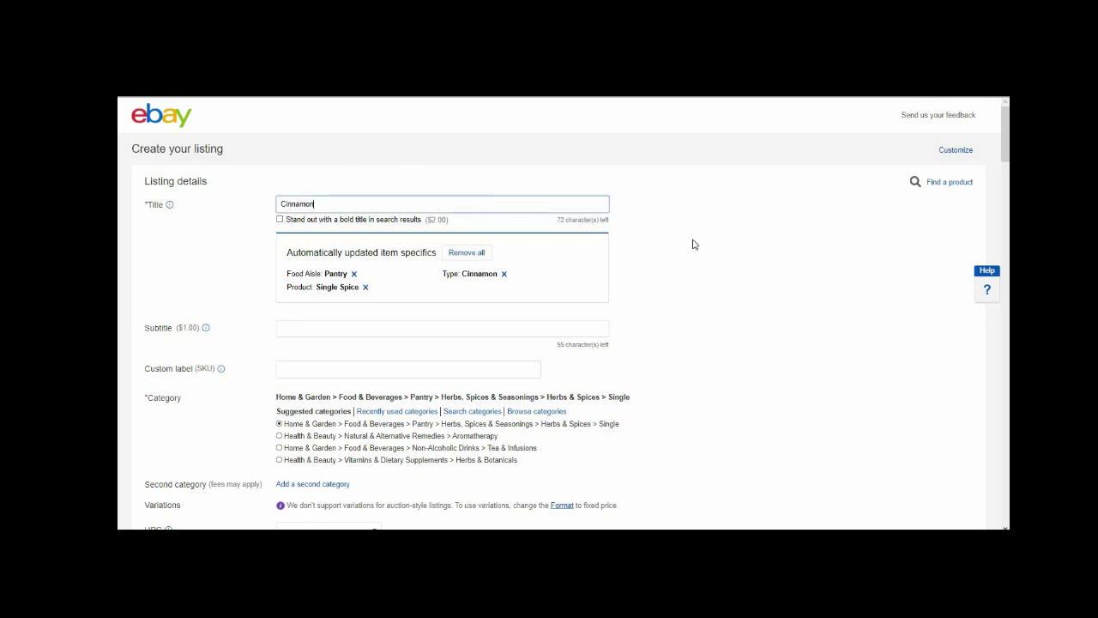
# Look through the listing details, including the suggested categories, condition, photos, item specifics and item description
pyautogui.scroll(-3, 601, 247)
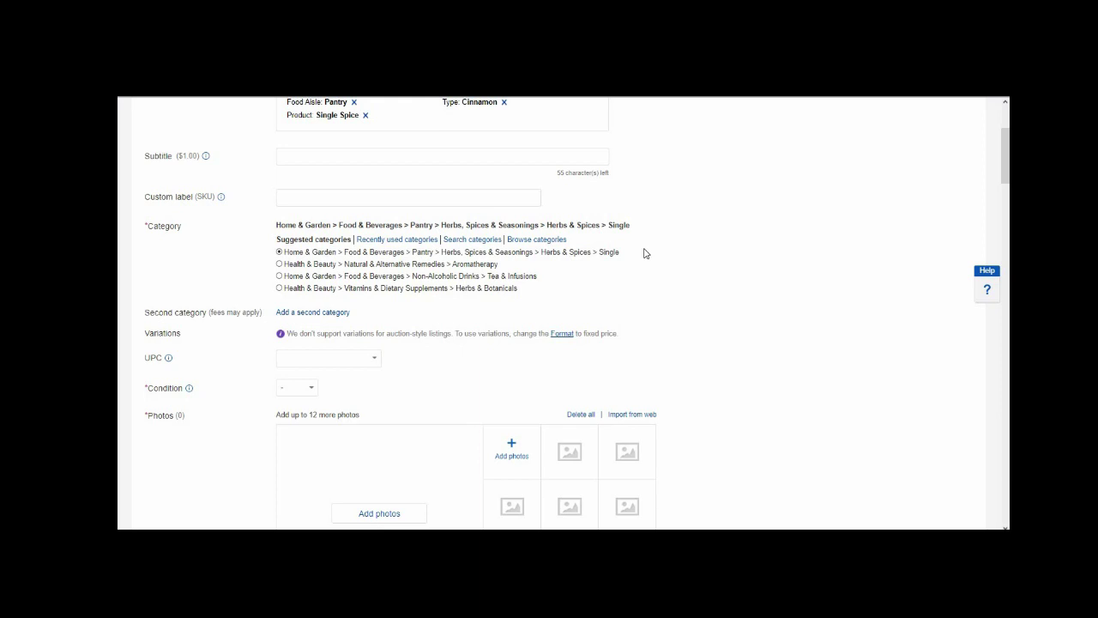
pyautogui.scroll(-2, 643, 253)
pyautogui.scroll(-2, 545, 315)
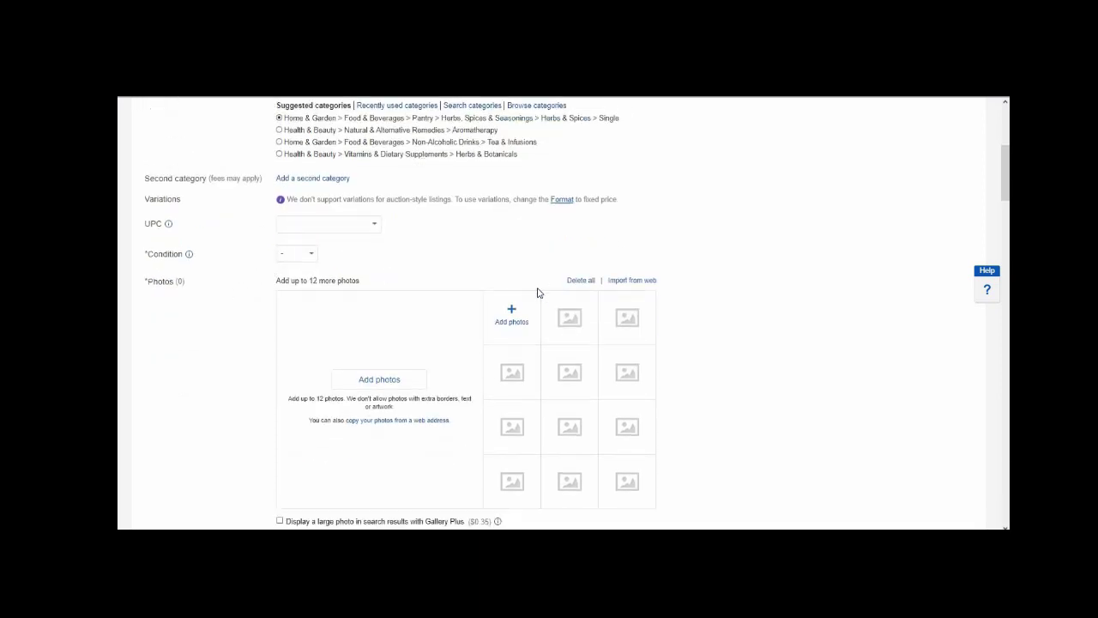
pyautogui.scroll(-2, 696, 206)
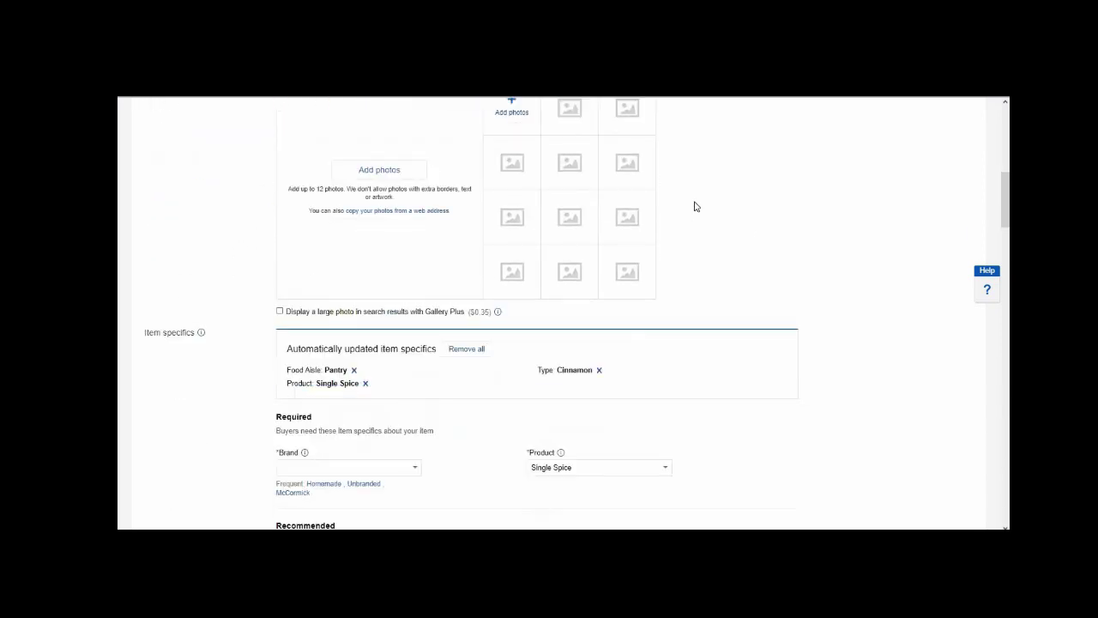
pyautogui.scroll(-1, 696, 206)
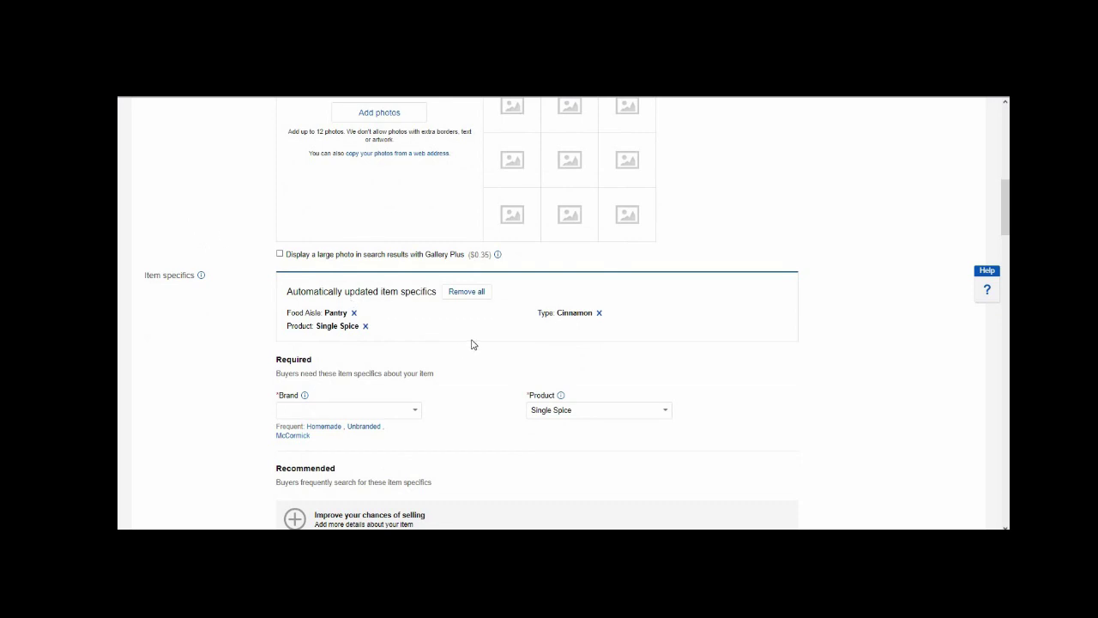
pyautogui.scroll(-2, 777, 266)
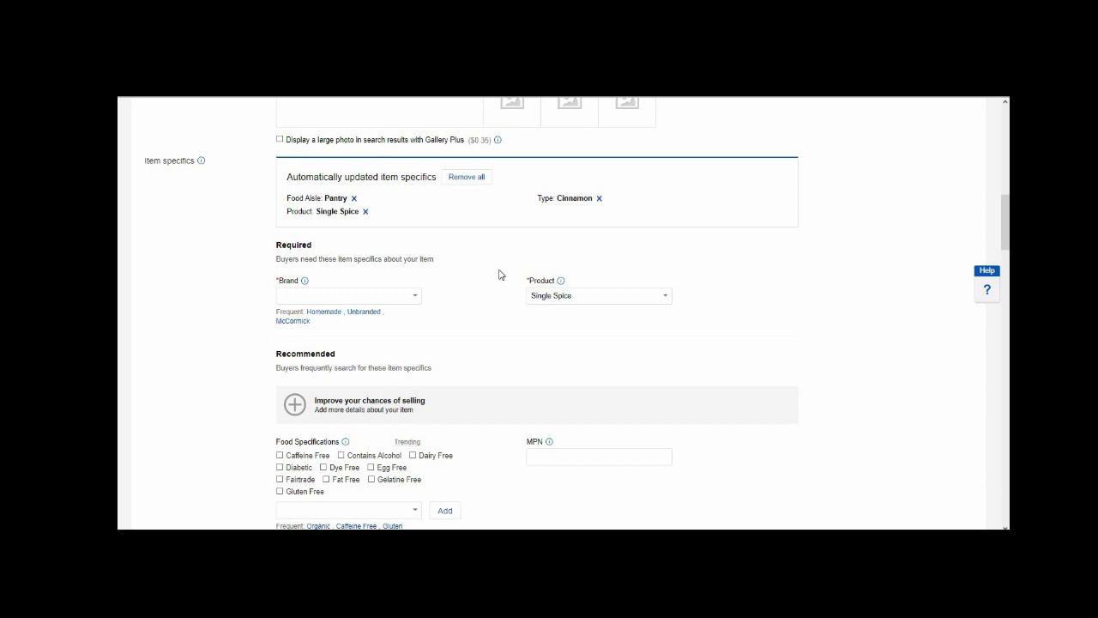
pyautogui.scroll(-3, 501, 273)
pyautogui.scroll(-4, 501, 275)
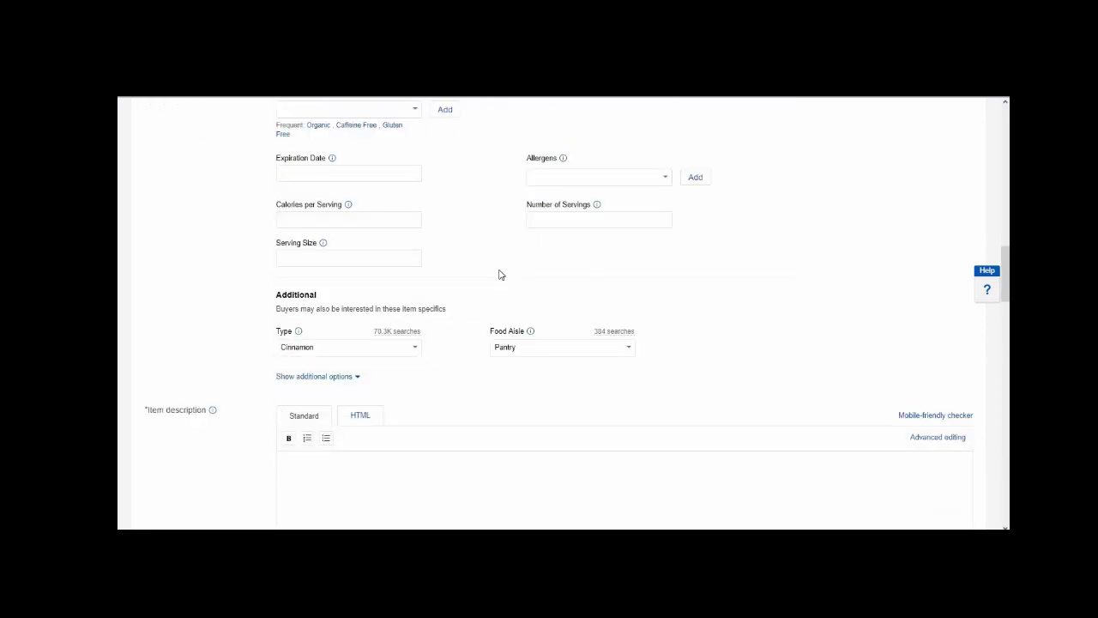
pyautogui.scroll(-4, 500, 273)
pyautogui.scroll(4, 494, 266)
pyautogui.scroll(9, 536, 296)
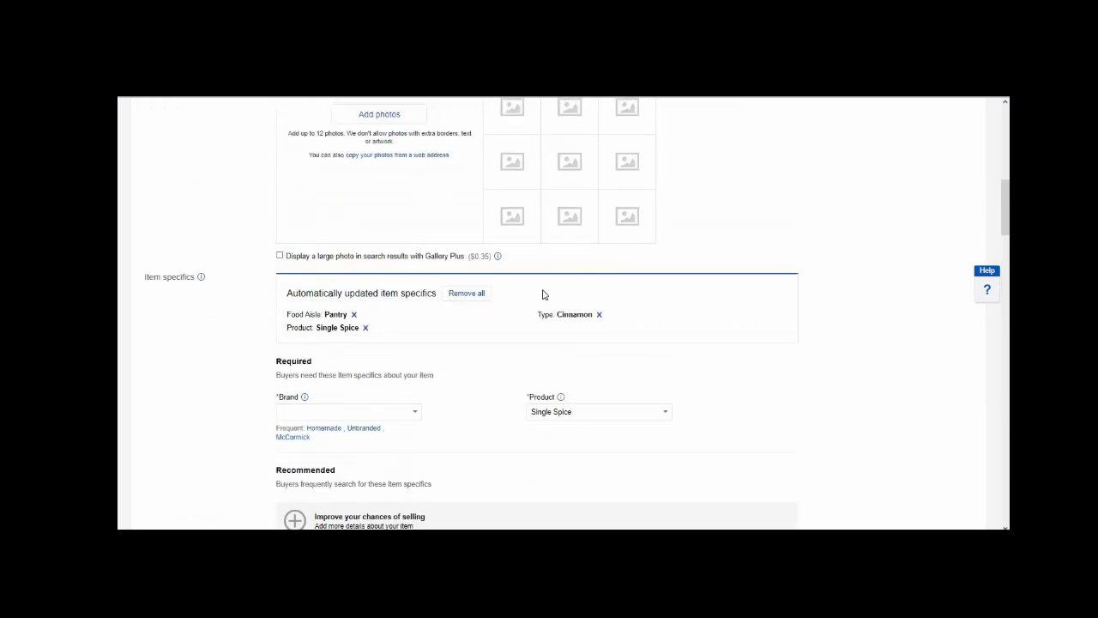
pyautogui.scroll(10, 542, 295)
pyautogui.scroll(-6, 514, 238)
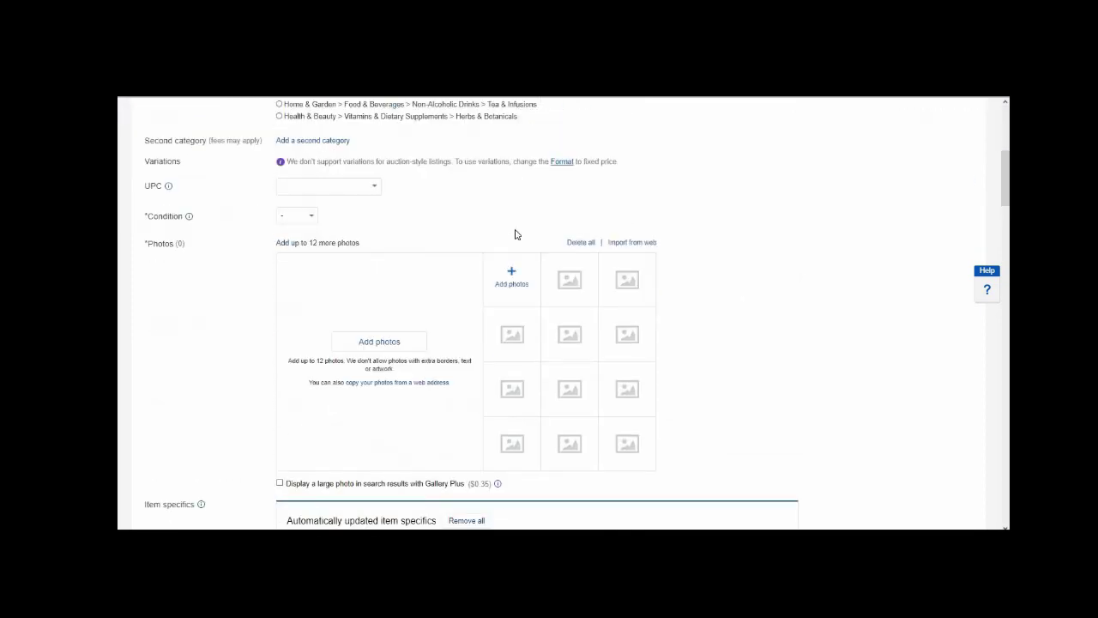
pyautogui.scroll(-6, 515, 234)
pyautogui.scroll(-6, 517, 234)
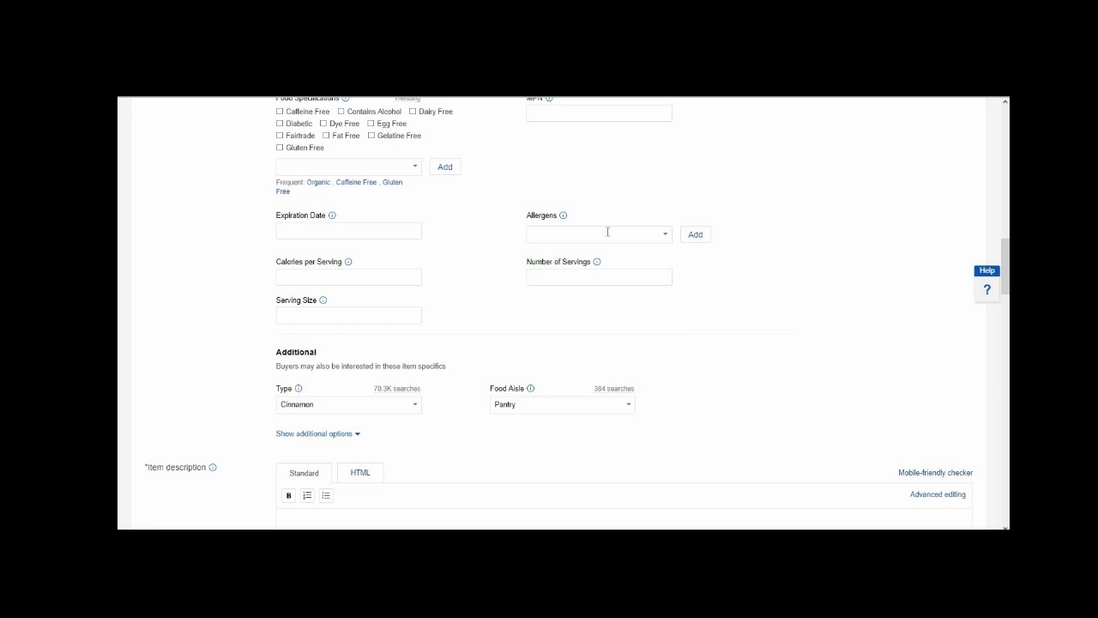
pyautogui.scroll(2, 629, 216)
pyautogui.scroll(-6, 630, 215)
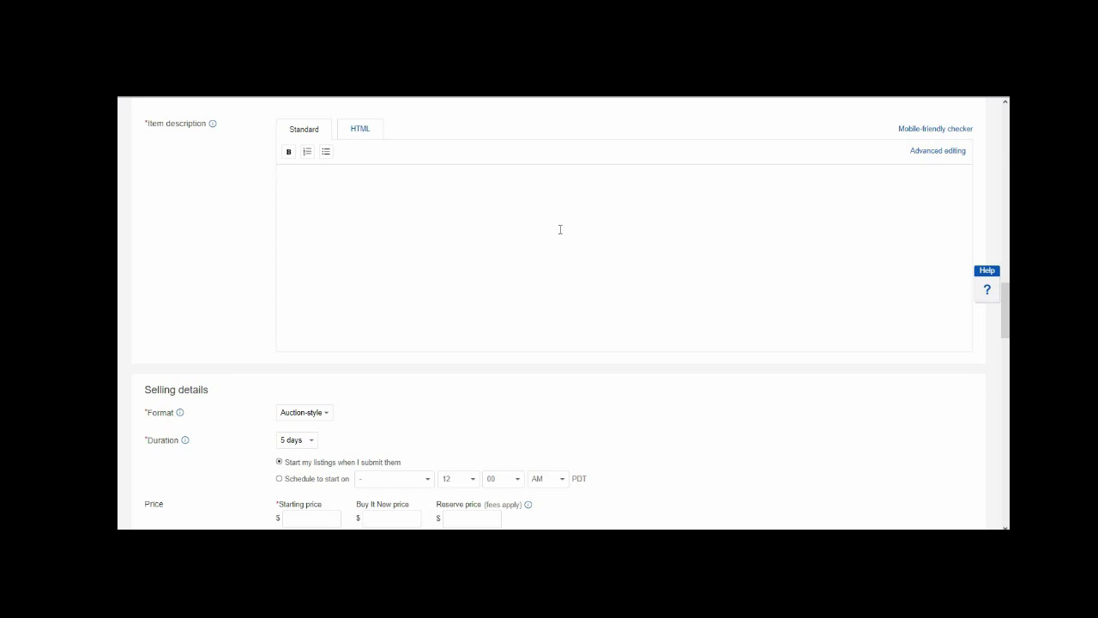
# Choose Auction-style as the listing format in the selling details
pyautogui.scroll(-4, 560, 229)
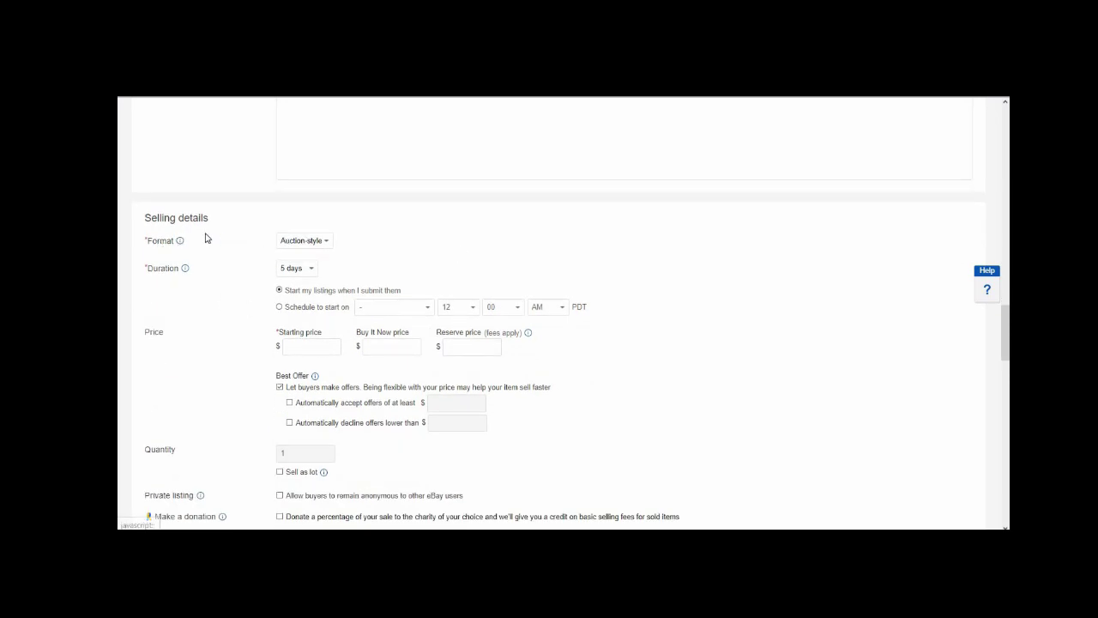
pyautogui.doubleClick(153, 243)
pyautogui.click(323, 245)
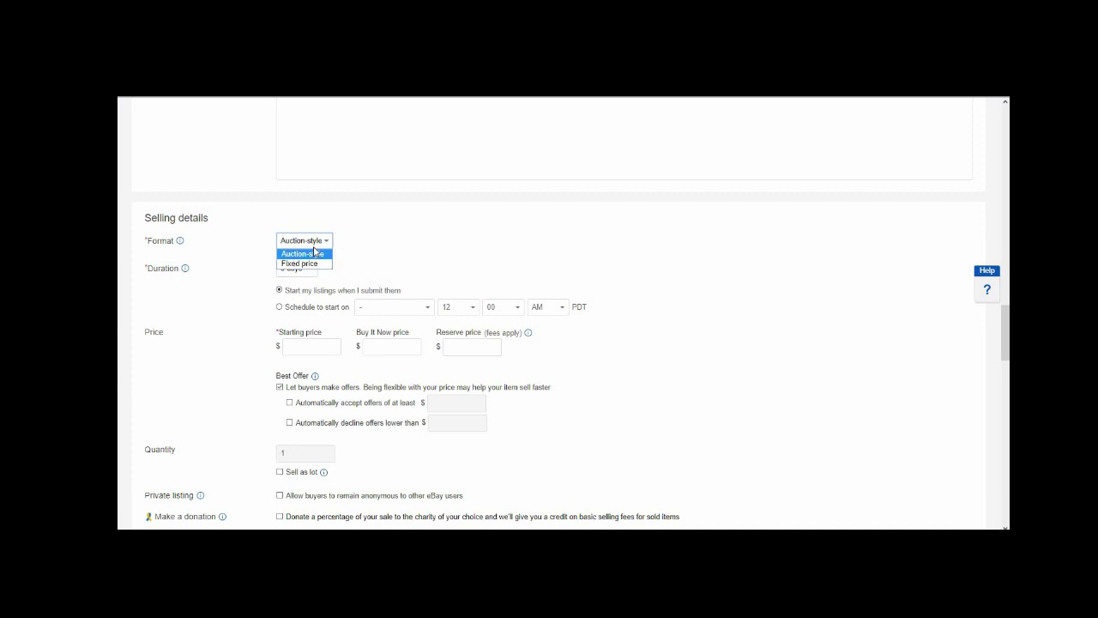
pyautogui.click(315, 253)
# Examine the Starting price and Buy It Now price fields in the selling details
pyautogui.scroll(-1, 383, 254)
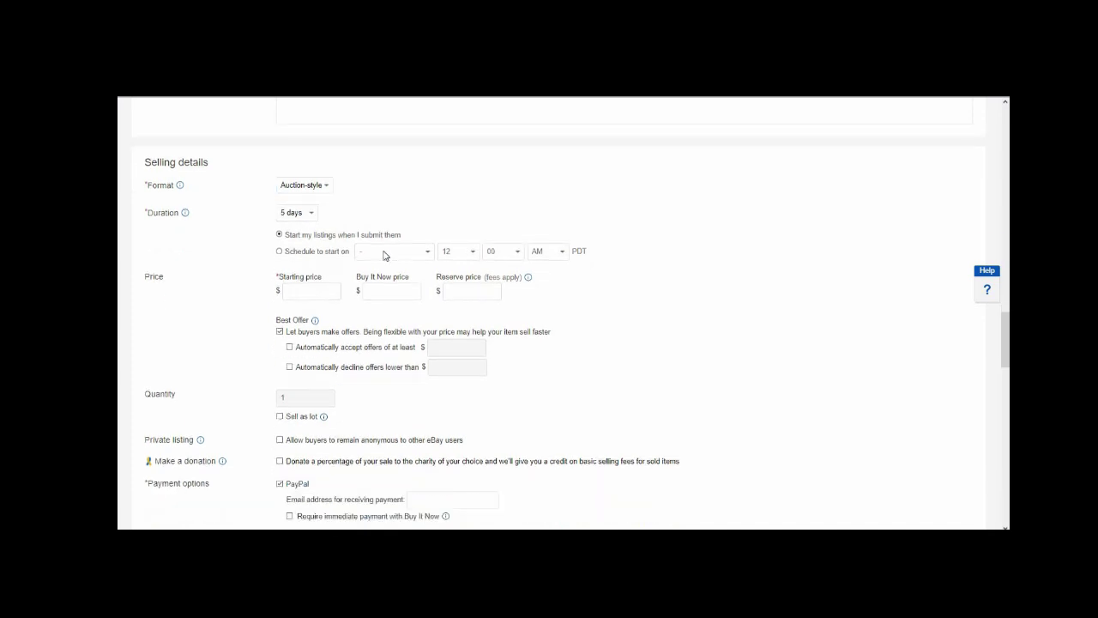
pyautogui.click(291, 292)
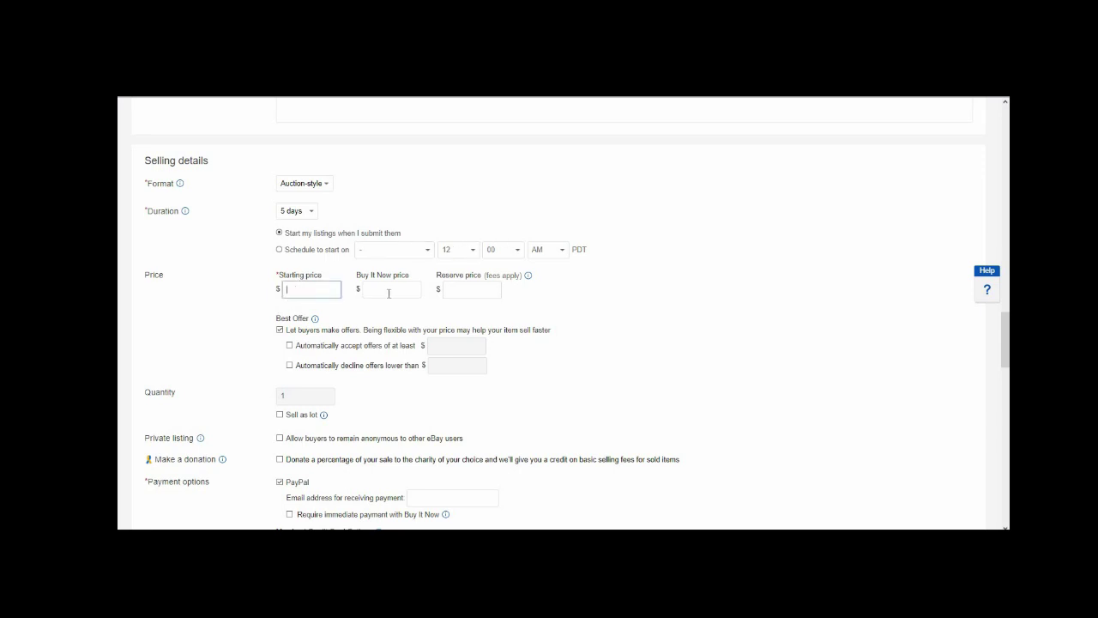
pyautogui.click(389, 294)
pyautogui.click(317, 296)
# Try the private listing option that allows buyers to remain anonymous to other eBay users
pyautogui.scroll(-2, 547, 278)
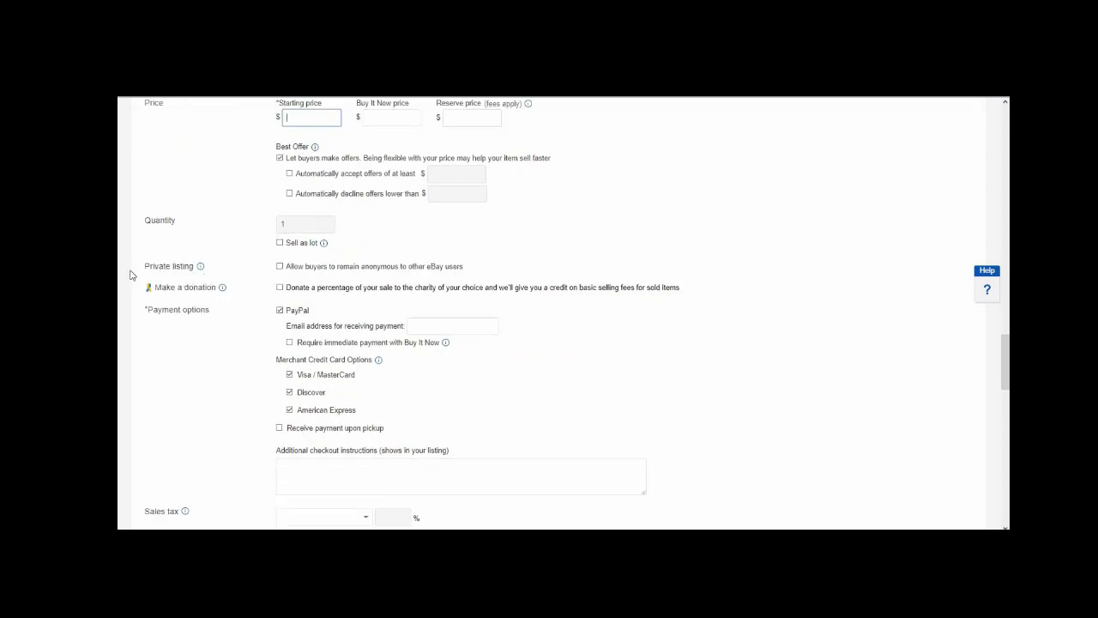
pyautogui.click(142, 269)
pyautogui.click(330, 267)
pyautogui.moveTo(466, 272); pyautogui.dragTo(329, 280)
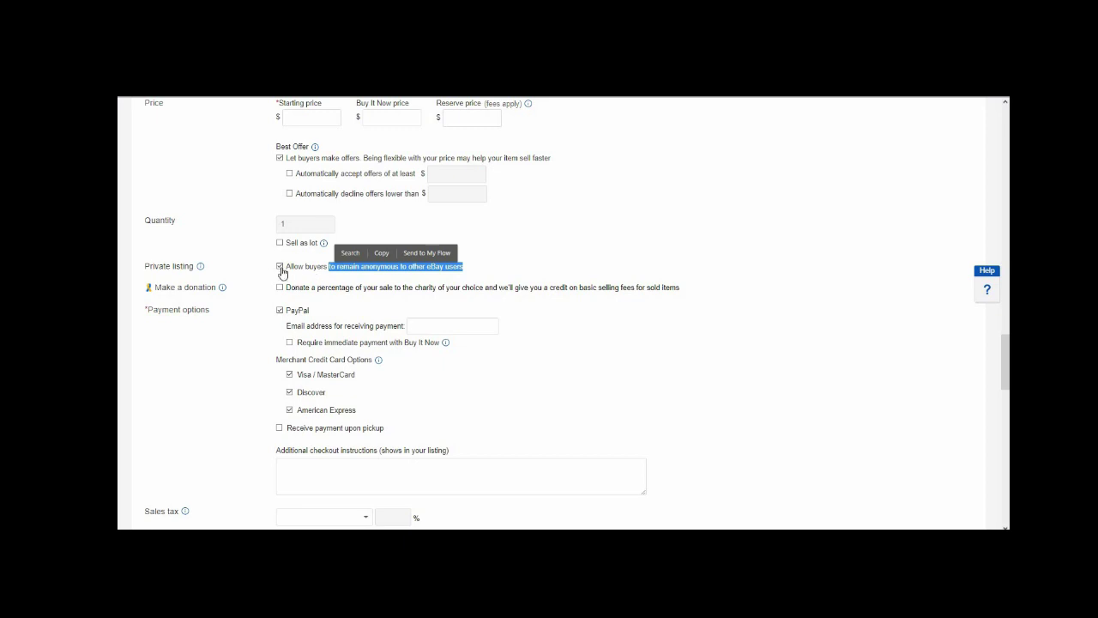
pyautogui.click(280, 266)
pyautogui.click(525, 261)
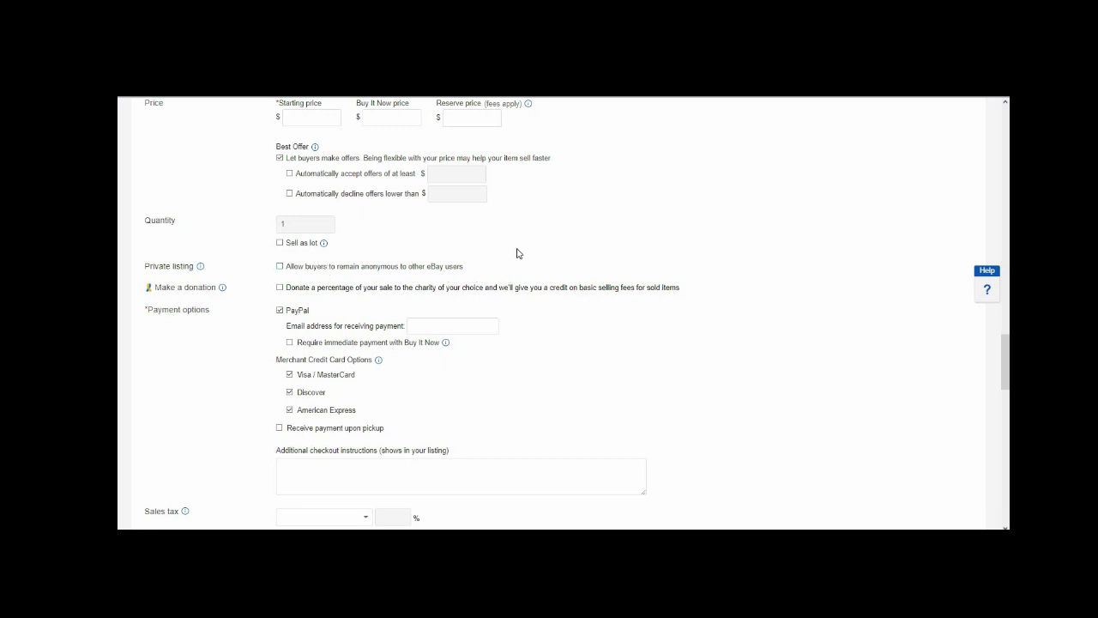
# Check the PayPal payment email field and try requiring immediate payment with Buy It Now
pyautogui.scroll(-1, 515, 252)
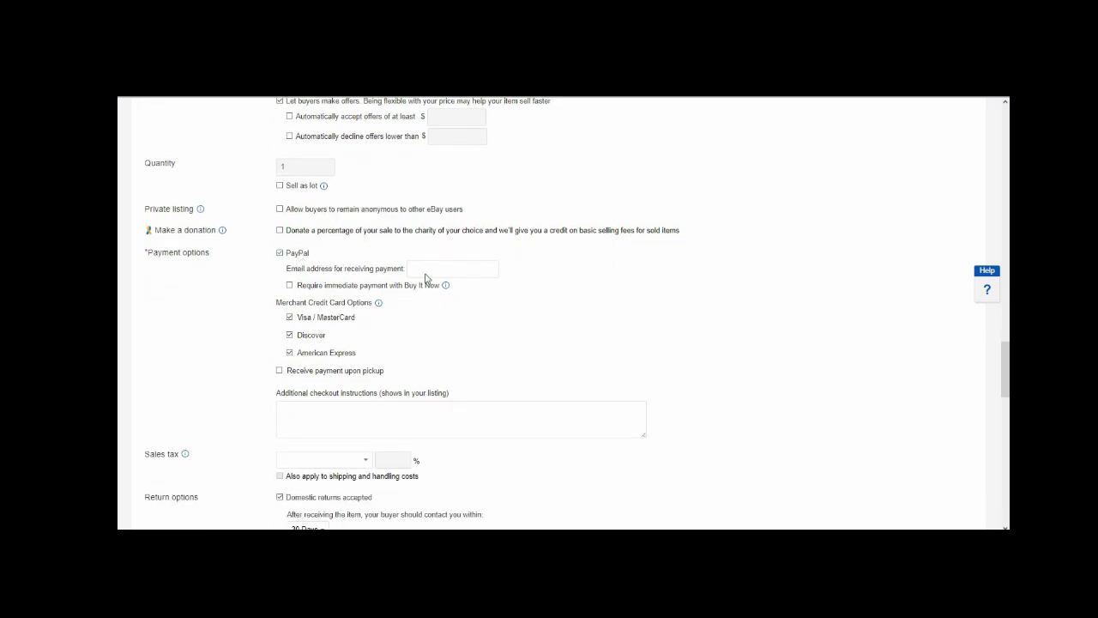
pyautogui.click(459, 267)
pyautogui.scroll(-2, 480, 288)
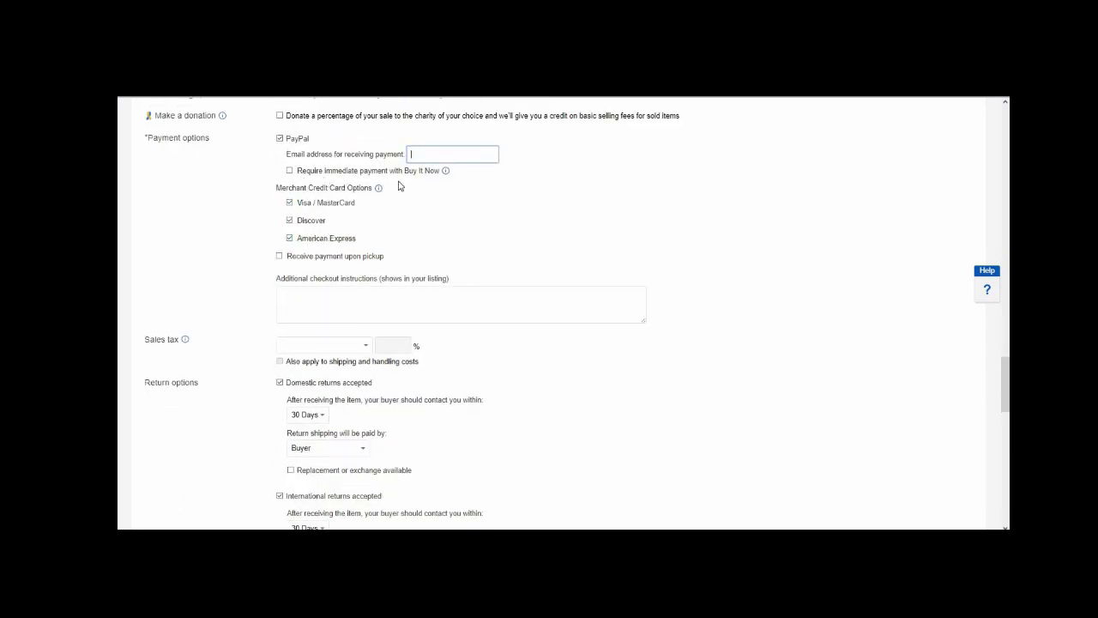
pyautogui.click(290, 171)
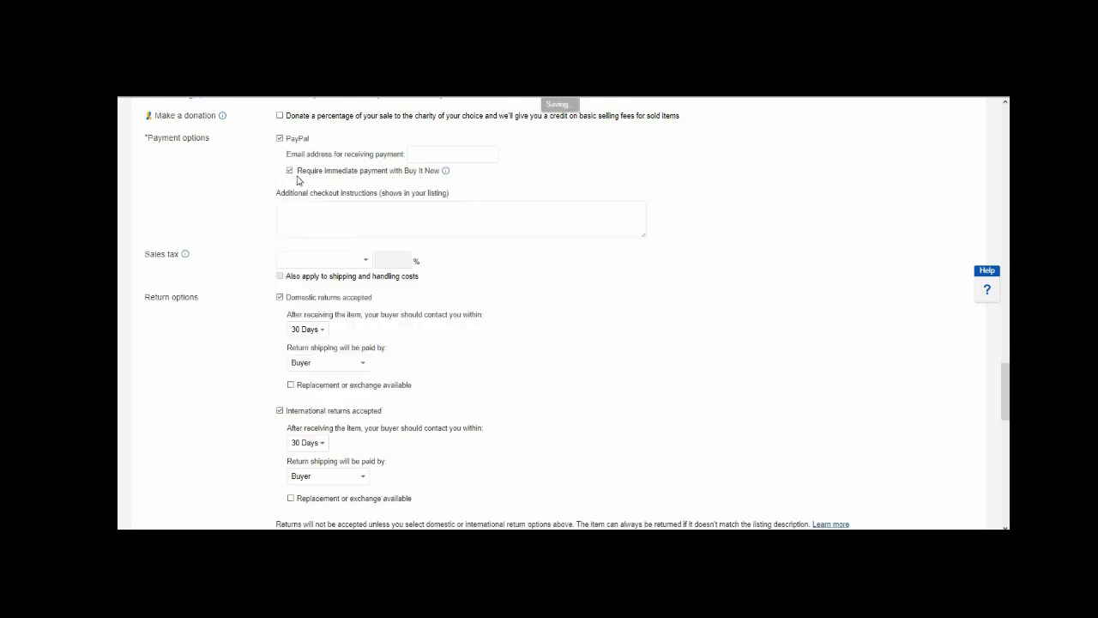
pyautogui.click(291, 172)
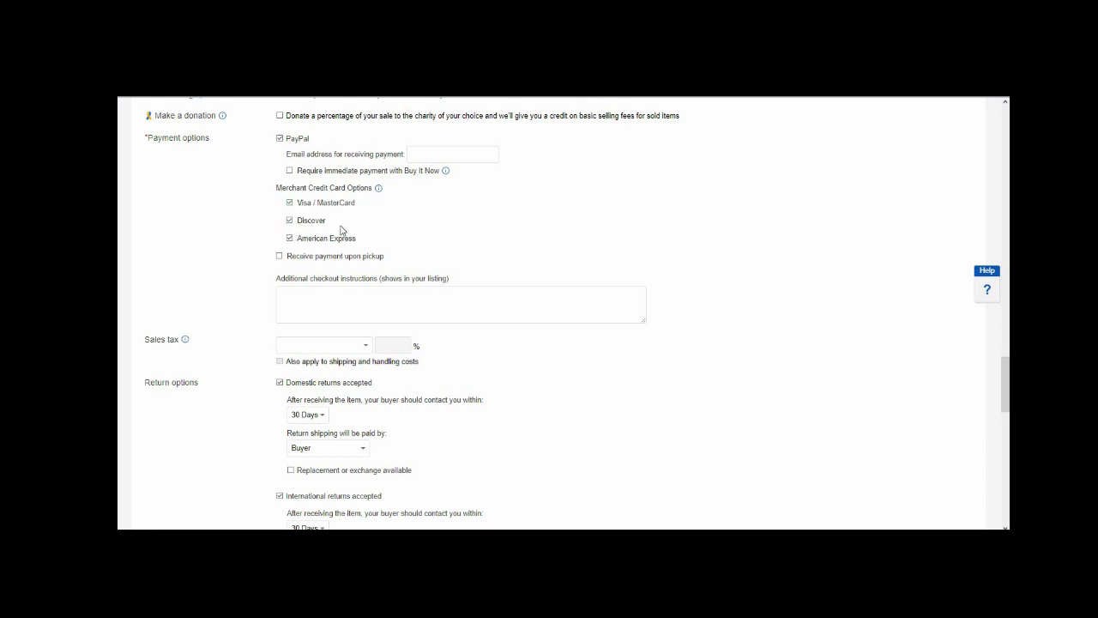
# Review the return options and shipping details, including the available domestic shipping services
pyautogui.scroll(-1, 435, 232)
pyautogui.scroll(-2, 435, 233)
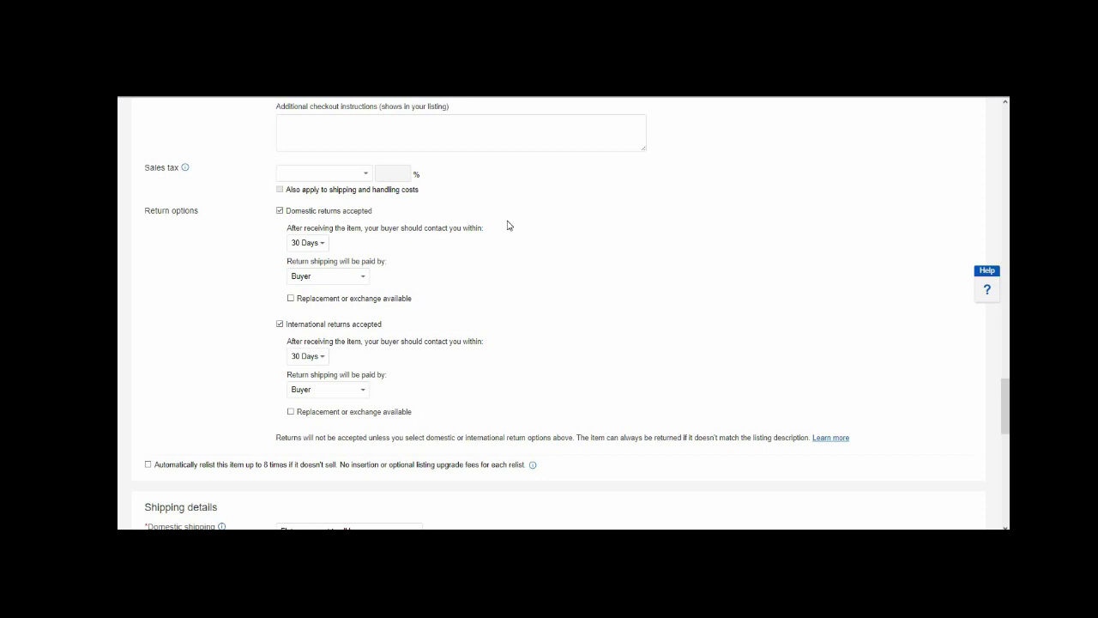
pyautogui.scroll(-1, 509, 230)
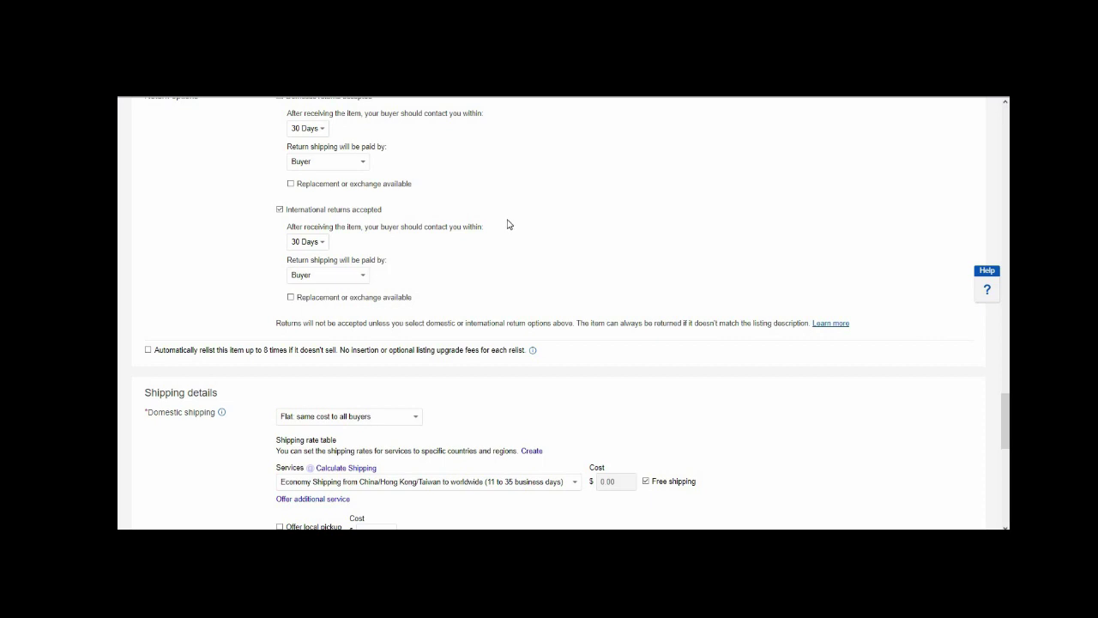
pyautogui.scroll(-2, 513, 230)
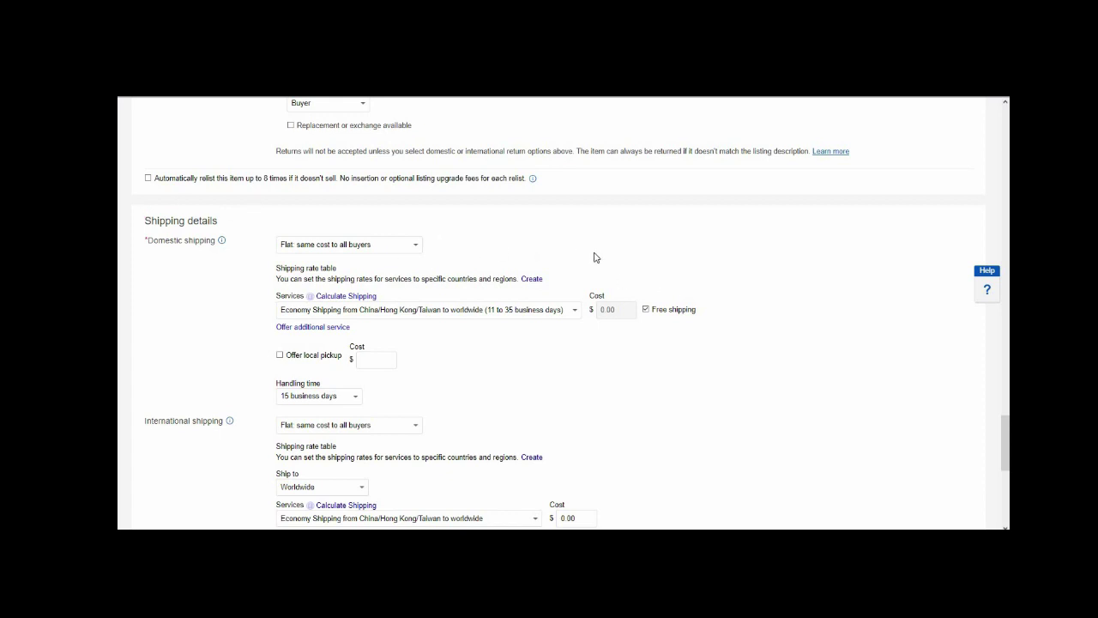
pyautogui.scroll(-1, 594, 255)
pyautogui.scroll(1, 593, 253)
pyautogui.click(553, 314)
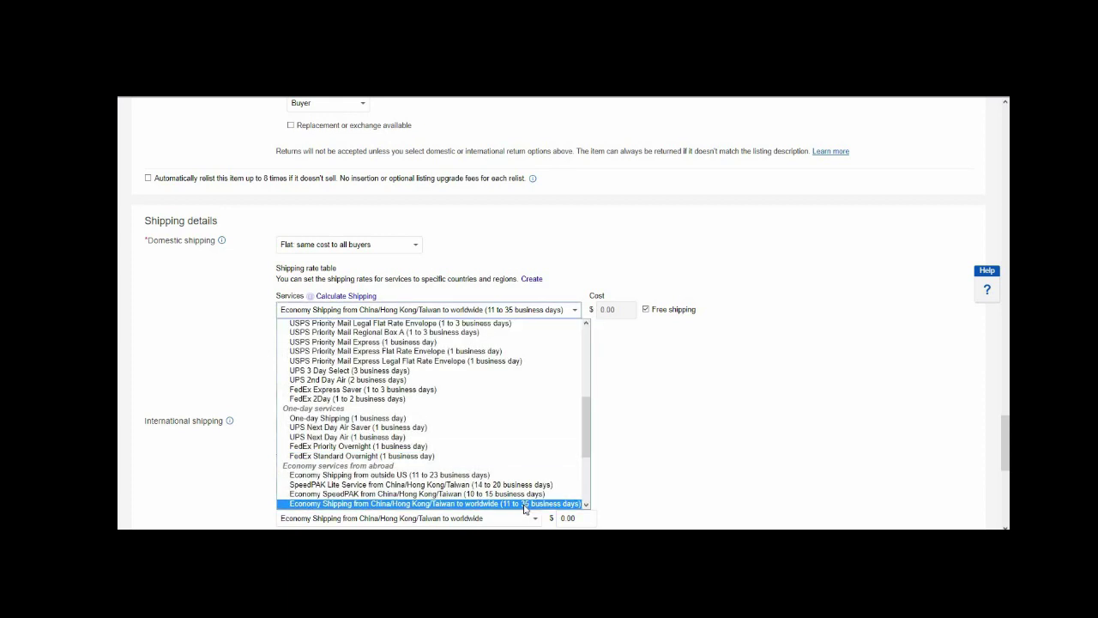
pyautogui.scroll(-3, 519, 444)
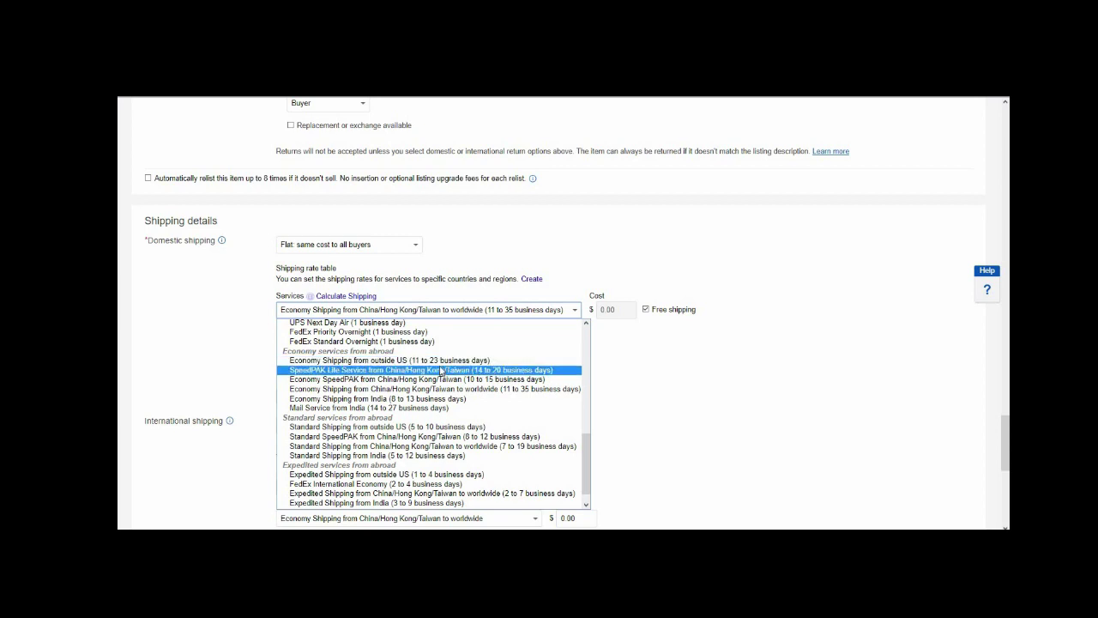
pyautogui.scroll(3, 461, 372)
pyautogui.scroll(-3, 460, 374)
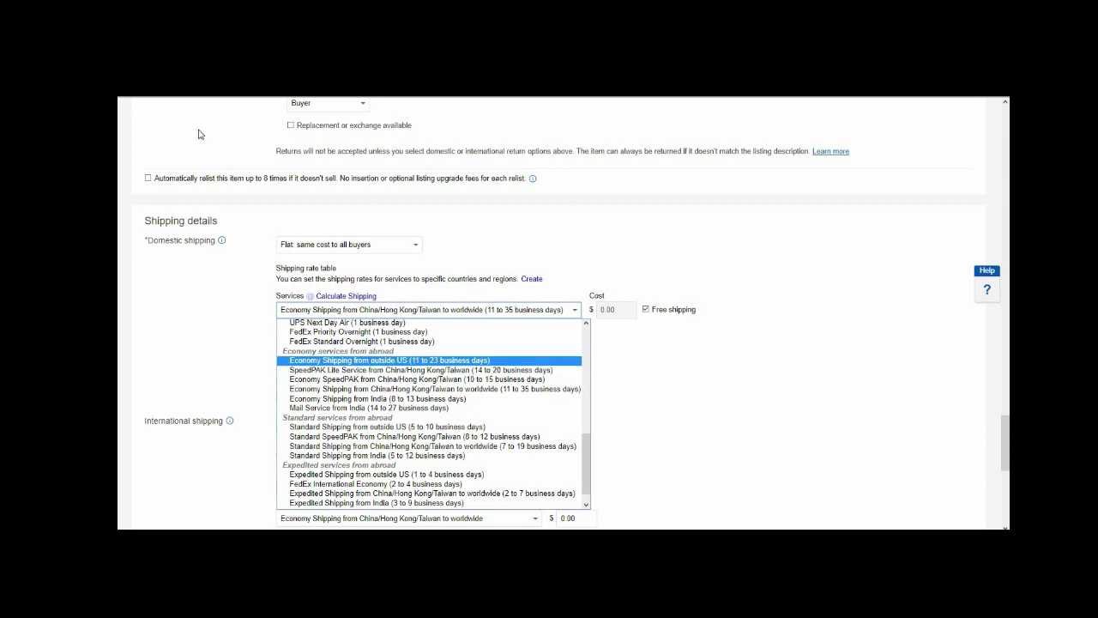
pyautogui.press('Escape')
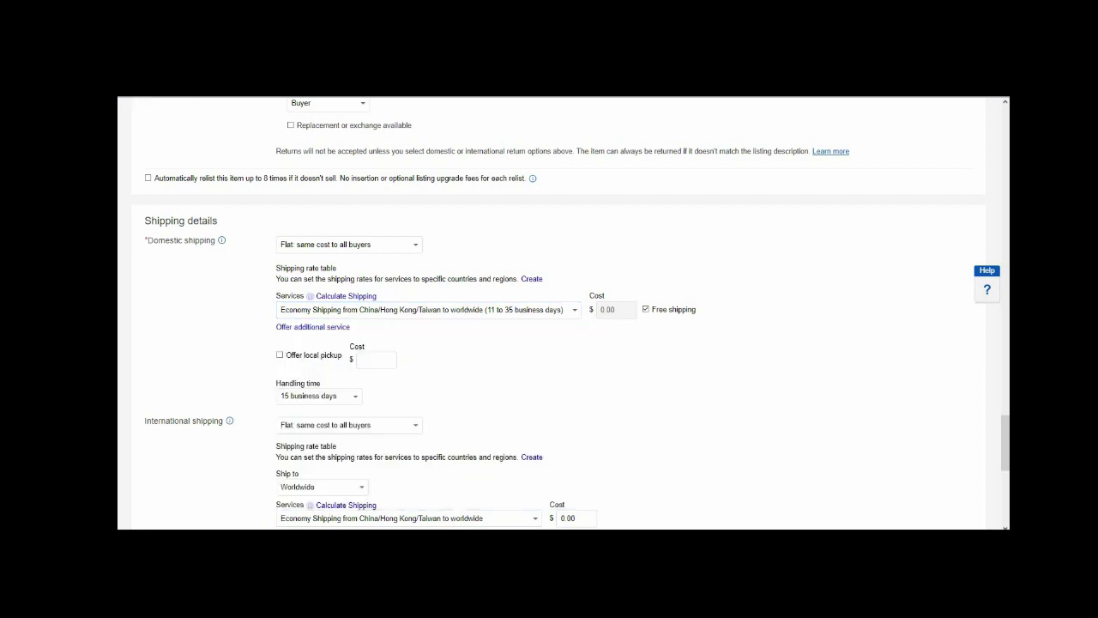
# Set the domestic shipping service to Economy Shipping from outside US (11 to 23 business days) and turn off free shipping
pyautogui.click(549, 312)
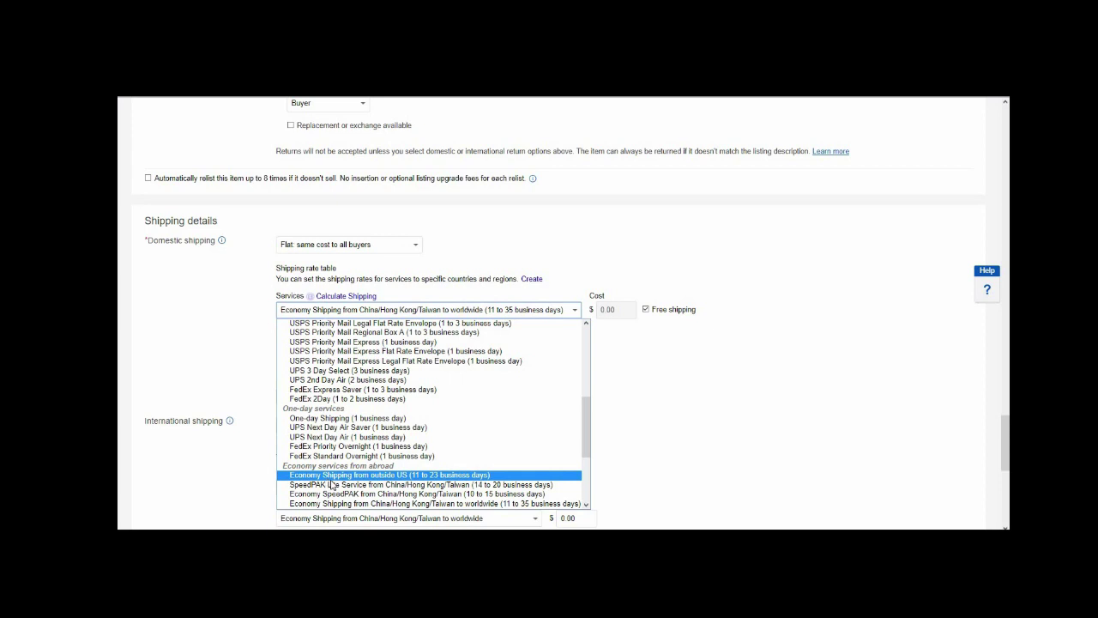
pyautogui.click(404, 477)
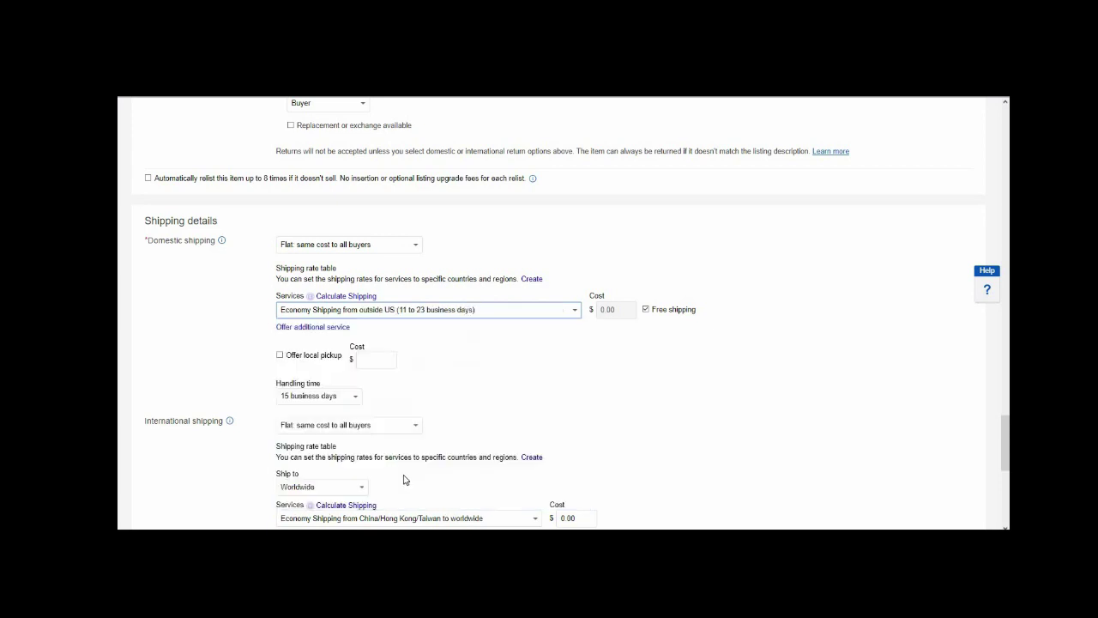
pyautogui.scroll(-1, 613, 374)
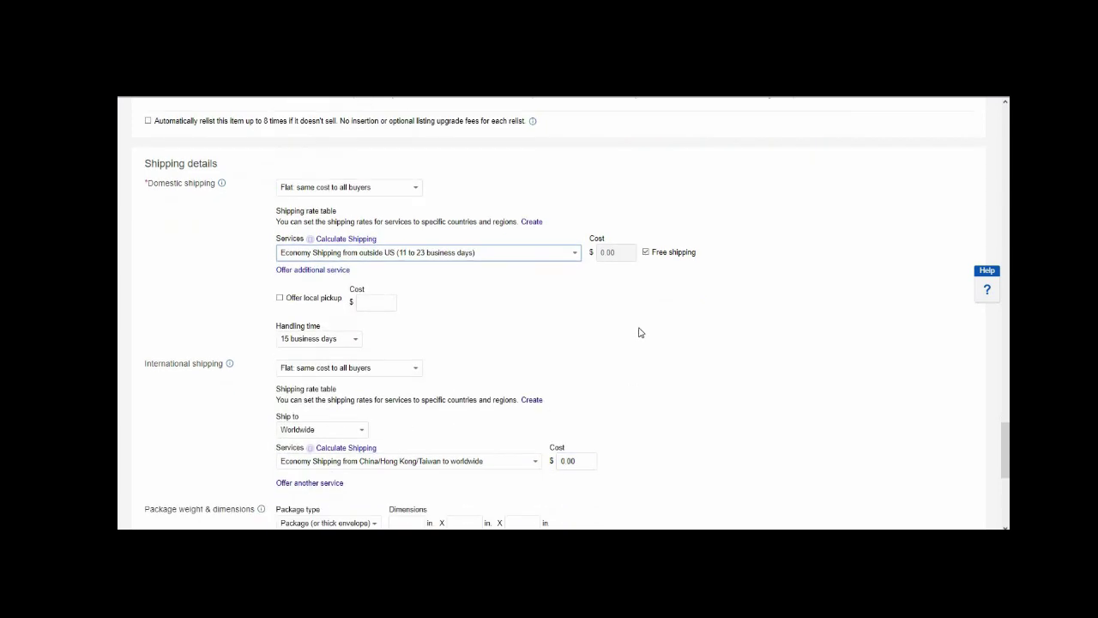
pyautogui.click(646, 252)
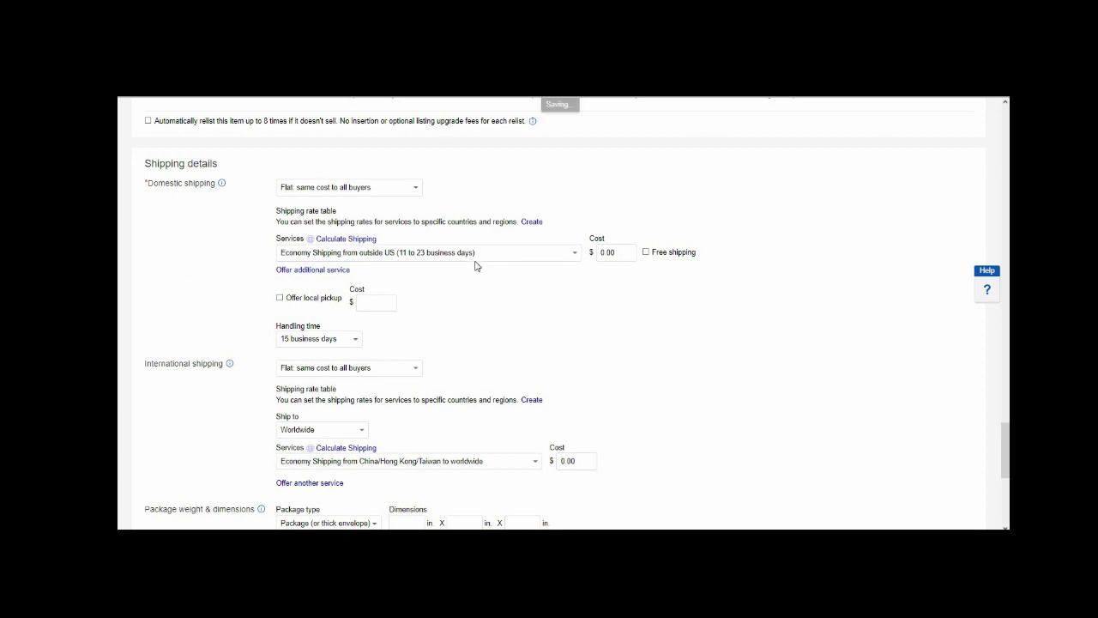
# Offer free shipping for the domestic Economy Shipping from outside US service
pyautogui.click(595, 248)
pyautogui.click(610, 404)
pyautogui.click(617, 251)
pyautogui.click(607, 252)
pyautogui.click(619, 252)
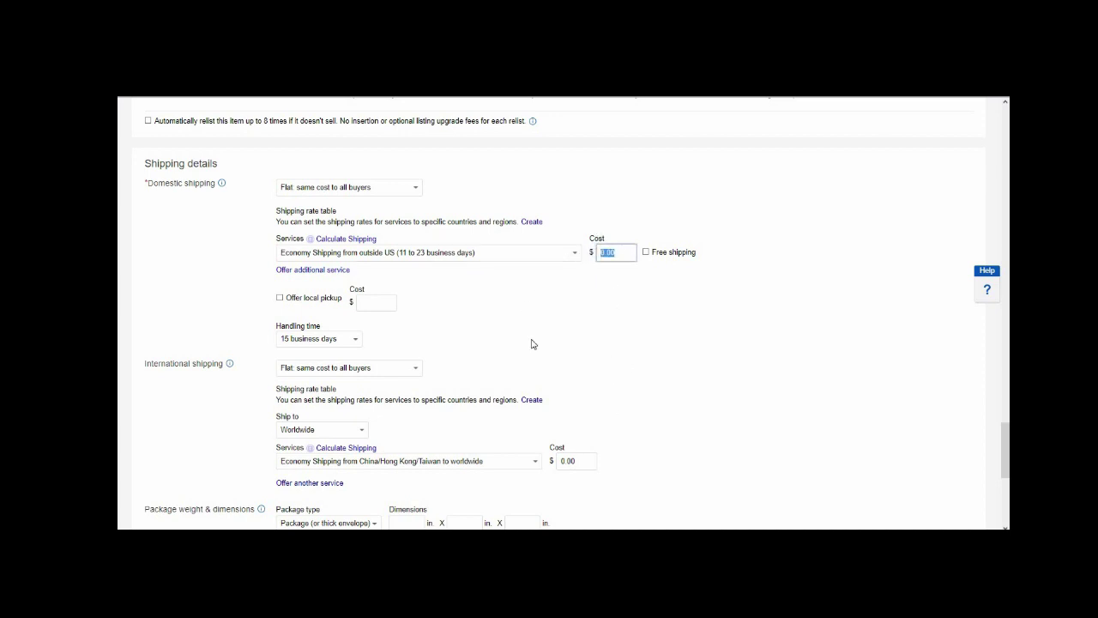
pyautogui.click(614, 320)
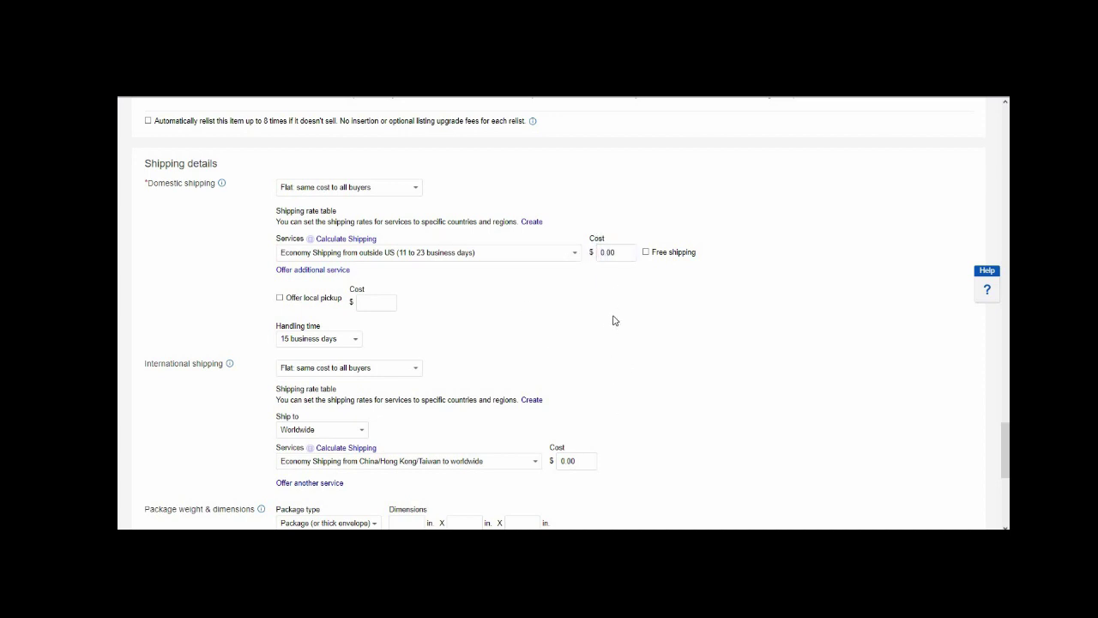
pyautogui.click(646, 253)
# Check the handling time setting under domestic shipping
pyautogui.scroll(-2, 515, 232)
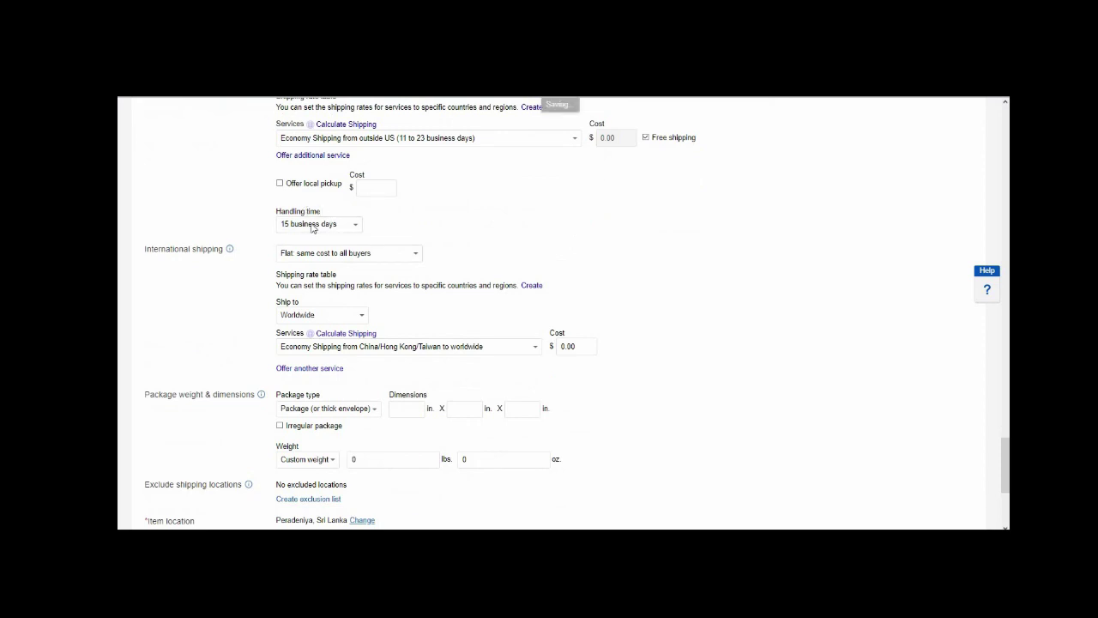
pyautogui.moveTo(324, 212); pyautogui.dragTo(256, 207)
pyautogui.click(255, 207)
pyautogui.moveTo(318, 212); pyautogui.dragTo(381, 222)
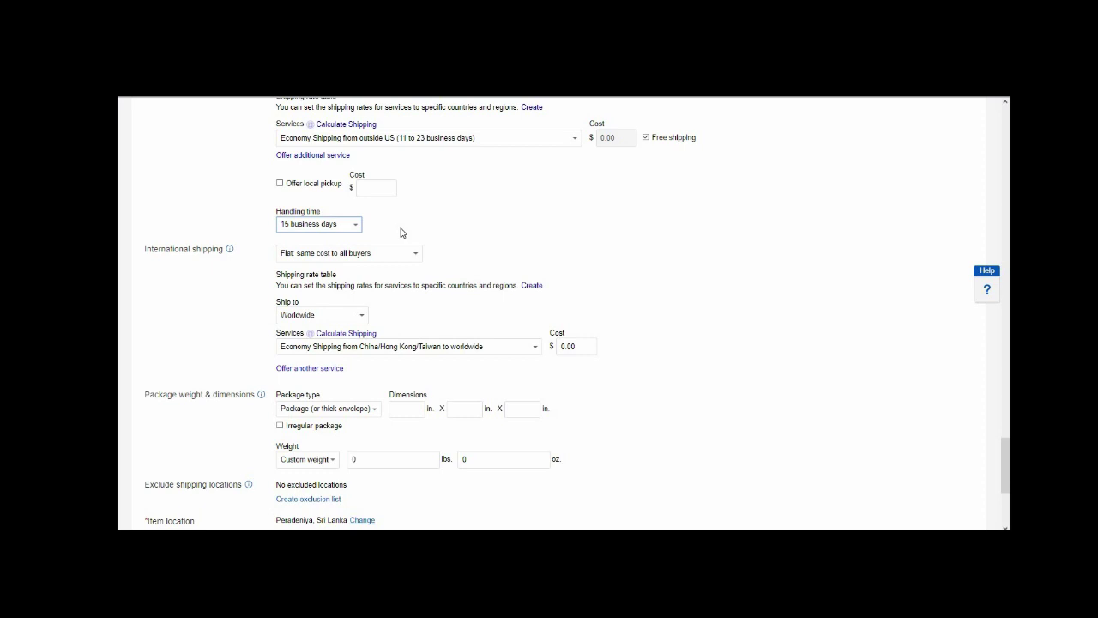
# Choose Flat: same cost to all buyers as the international shipping cost type
pyautogui.click(329, 256)
pyautogui.click(343, 265)
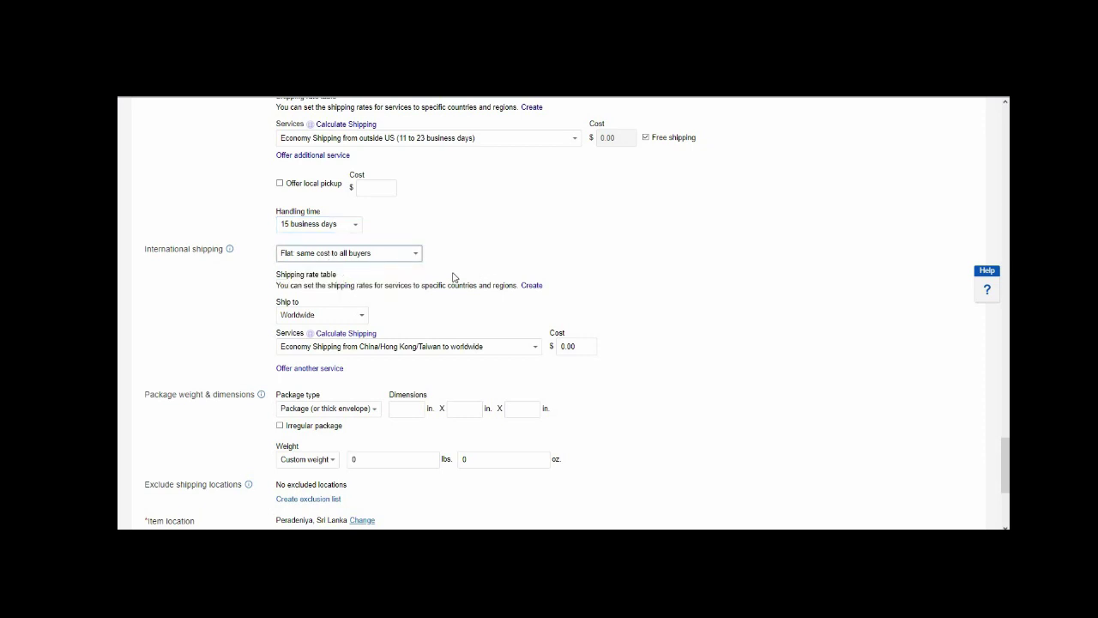
pyautogui.scroll(-1, 454, 277)
pyautogui.click(406, 198)
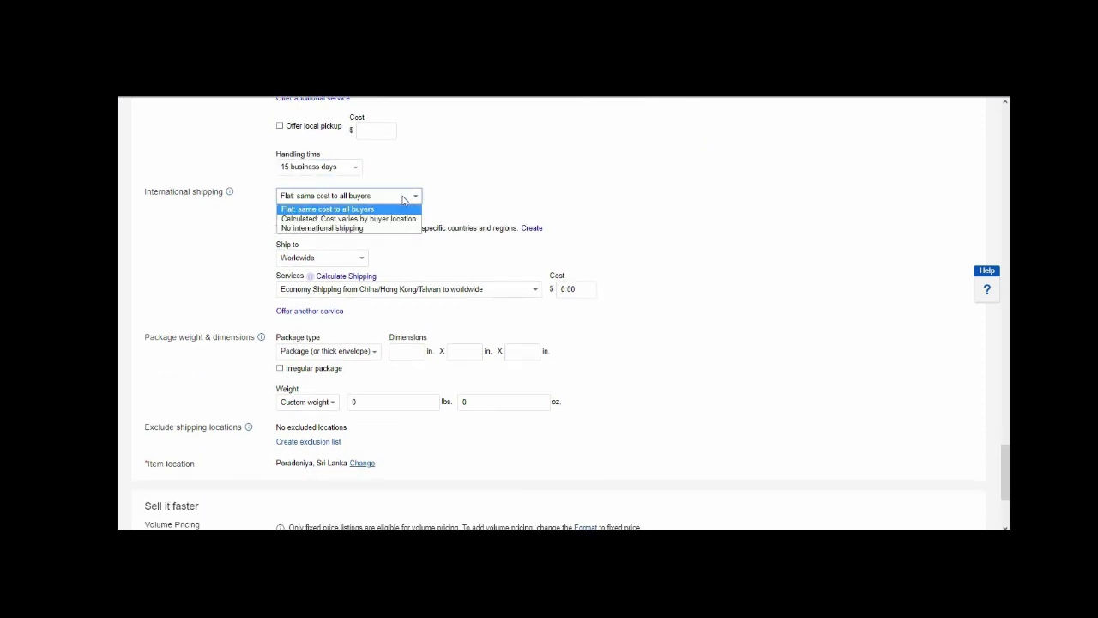
pyautogui.click(362, 209)
pyautogui.scroll(-1, 310, 220)
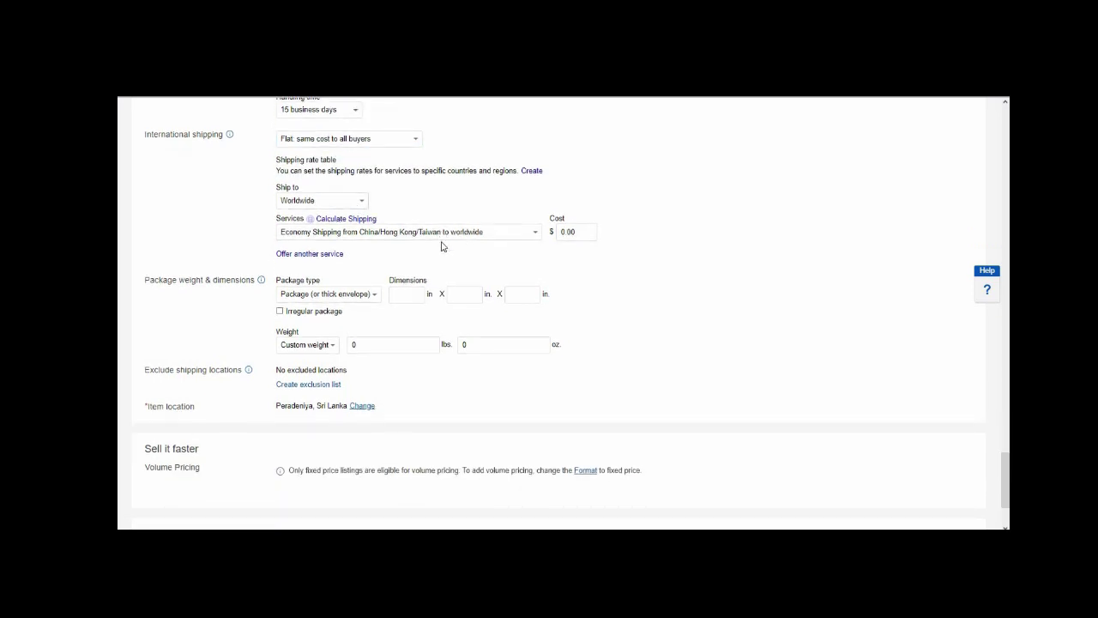
# Set the international shipping service to Economy International Shipping
pyautogui.scroll(3, 498, 237)
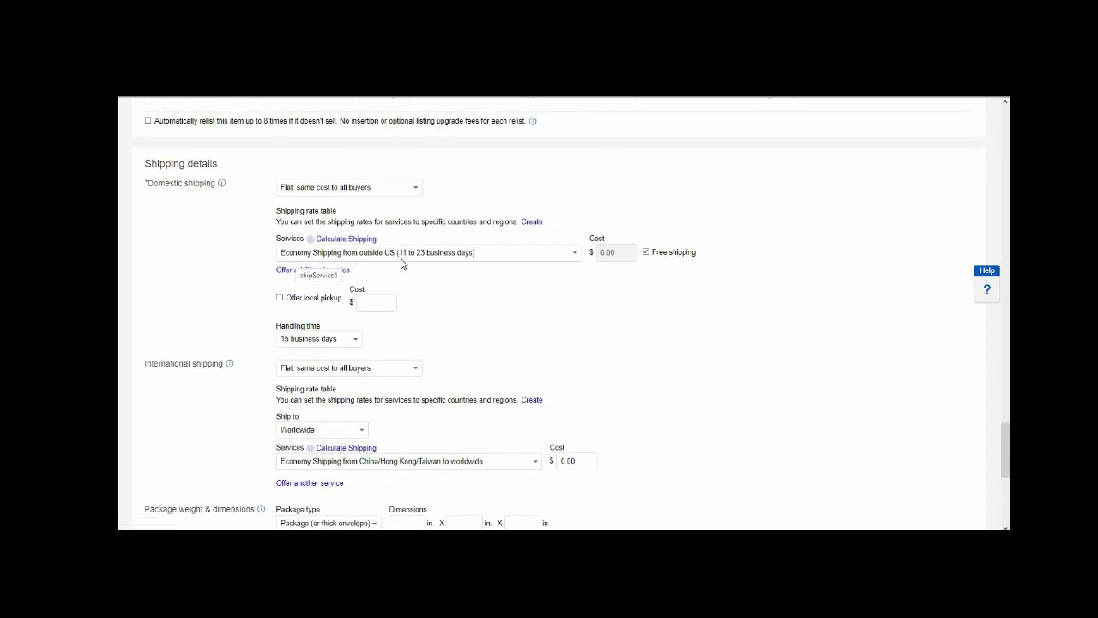
pyautogui.scroll(-1, 532, 267)
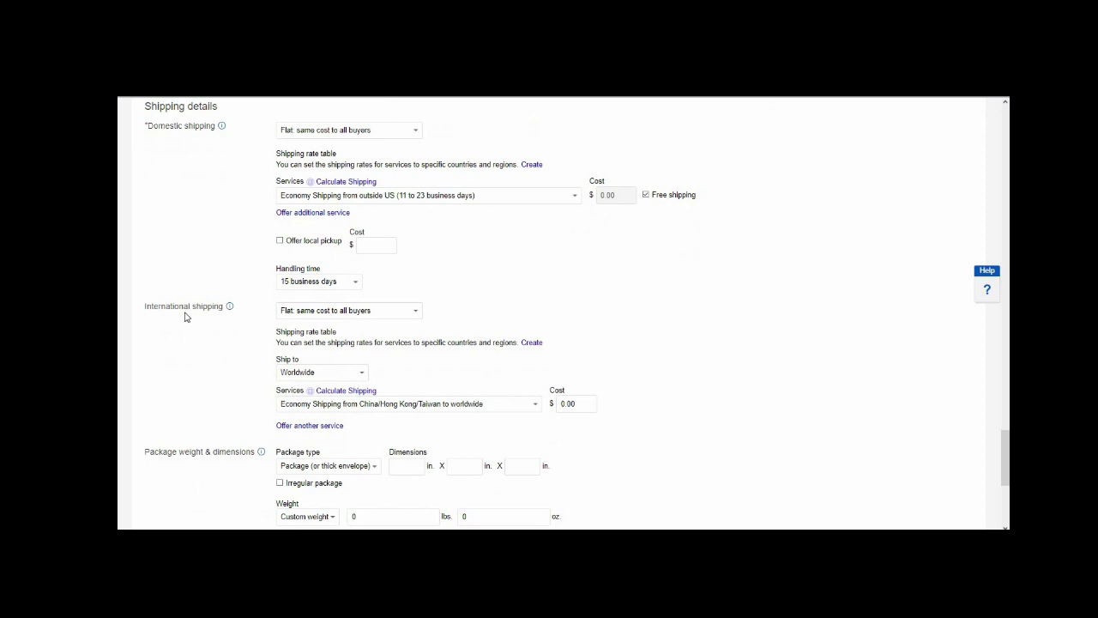
pyautogui.scroll(-1, 417, 310)
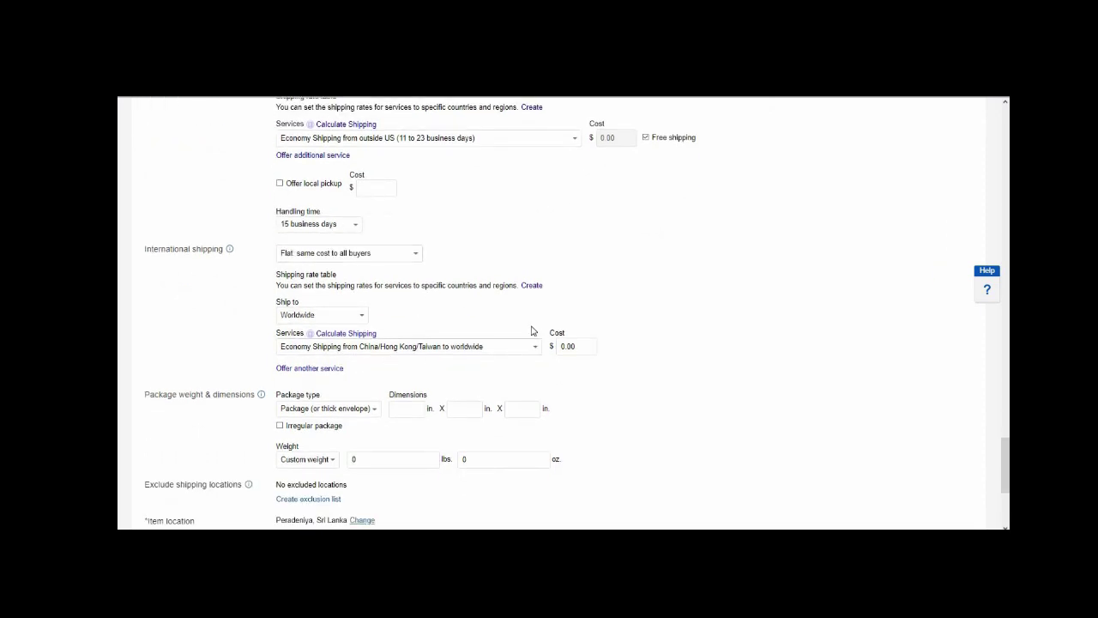
pyautogui.scroll(-2, 531, 331)
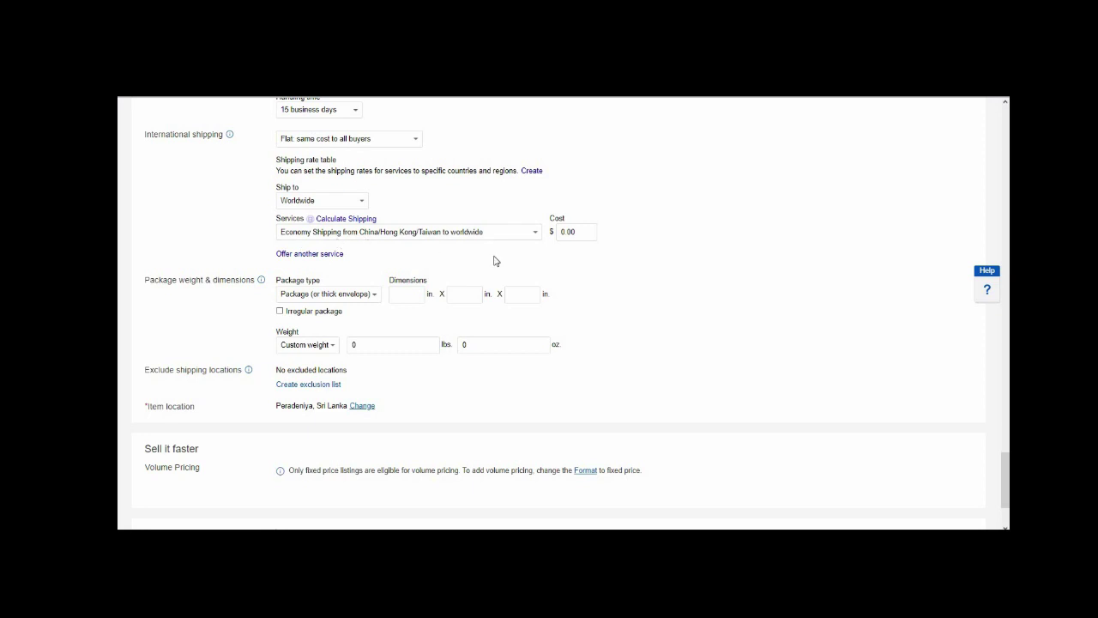
pyautogui.scroll(1, 497, 255)
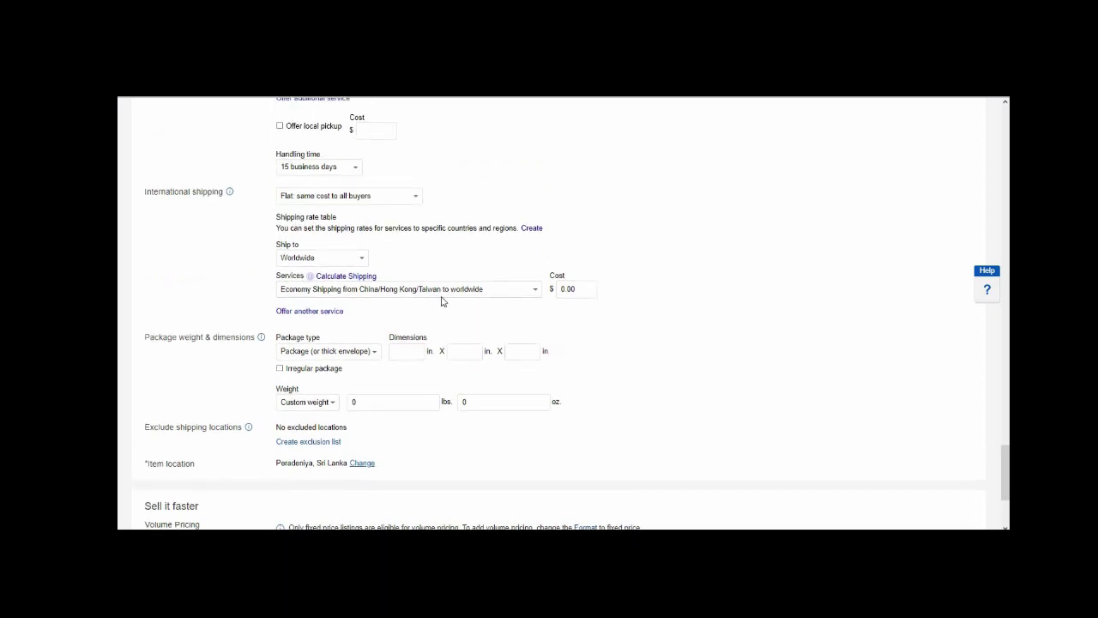
pyautogui.click(525, 292)
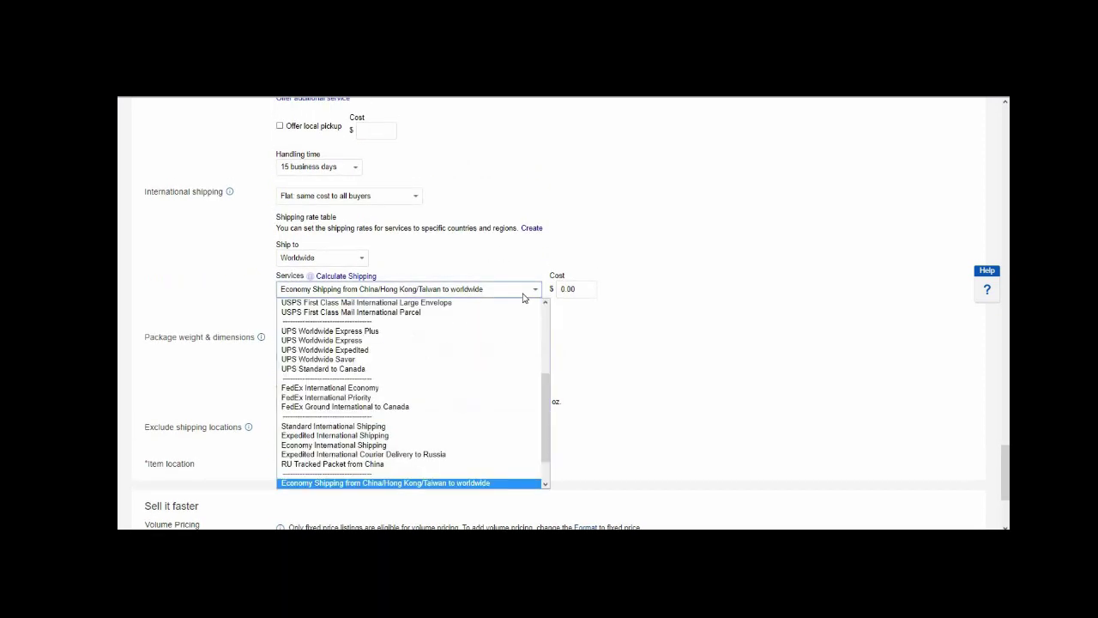
pyautogui.scroll(-1, 510, 367)
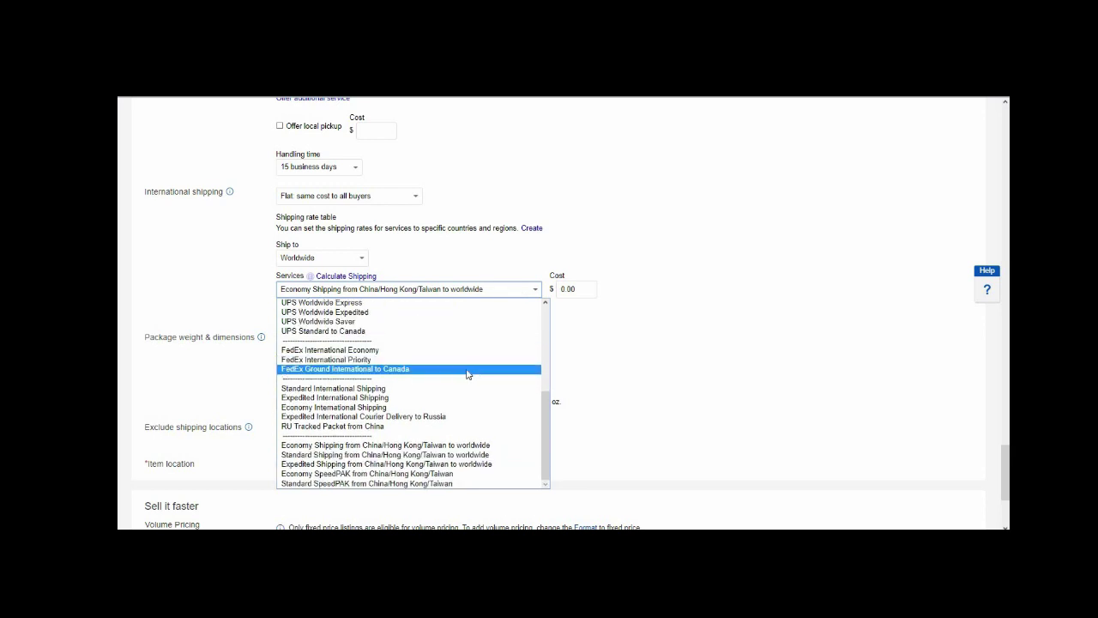
pyautogui.click(329, 409)
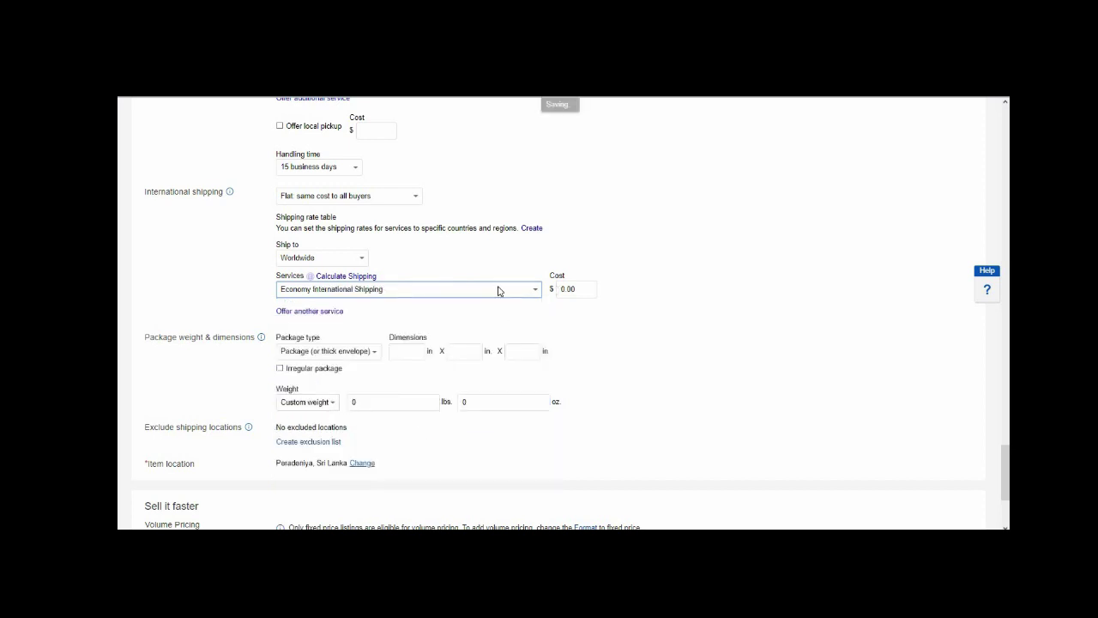
pyautogui.click(496, 290)
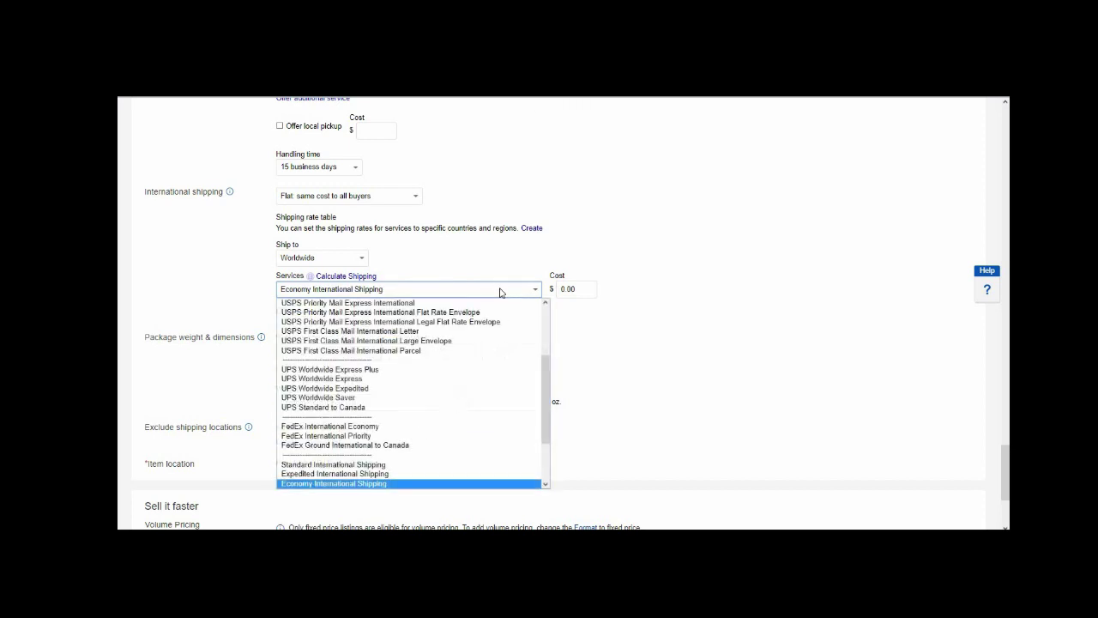
pyautogui.scroll(-1, 355, 486)
pyautogui.click(341, 464)
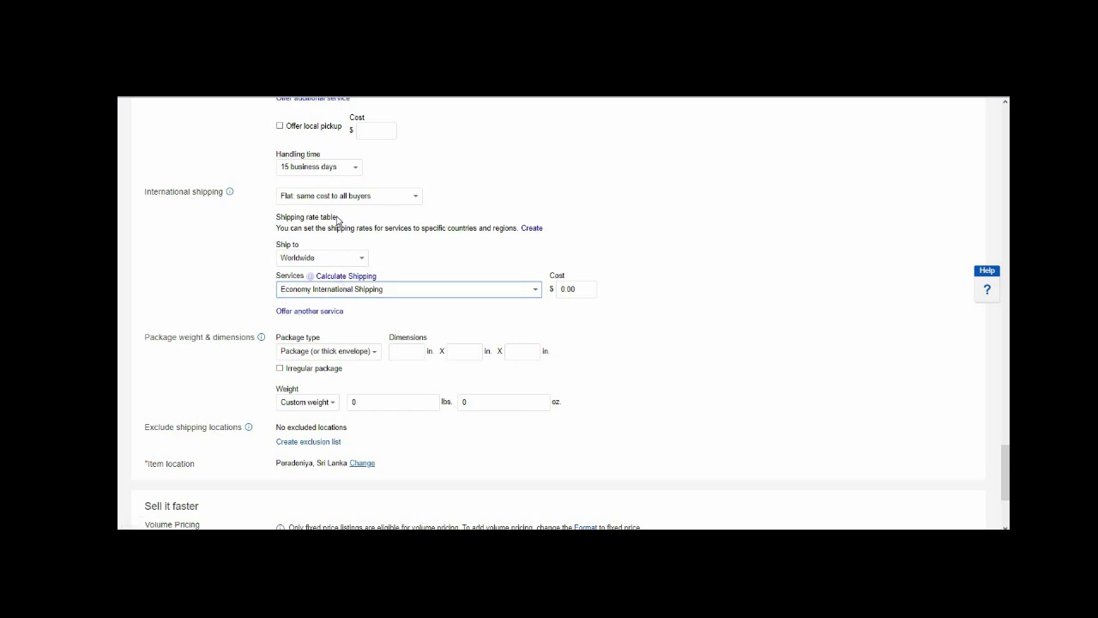
# Clear the international shipping cost and re-enter it as 0.00 dollars
pyautogui.scroll(1, 340, 222)
pyautogui.press('Tab')
pyautogui.click(658, 348)
pyautogui.click(590, 345)
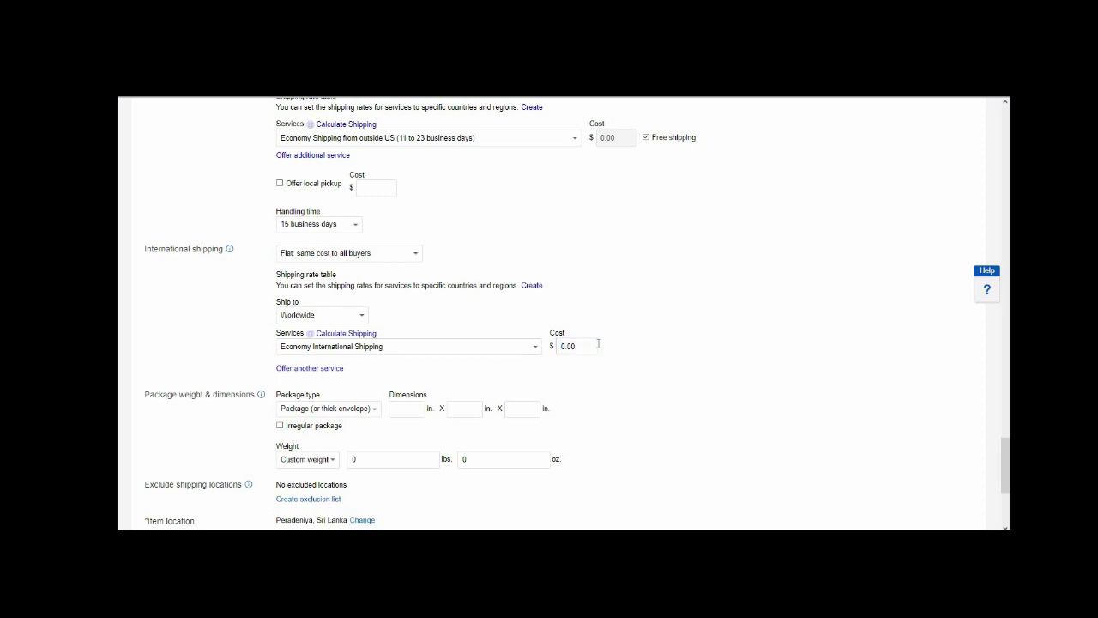
pyautogui.doubleClick(572, 339)
pyautogui.press('BackSpace')
pyautogui.click(709, 321)
pyautogui.click(577, 346)
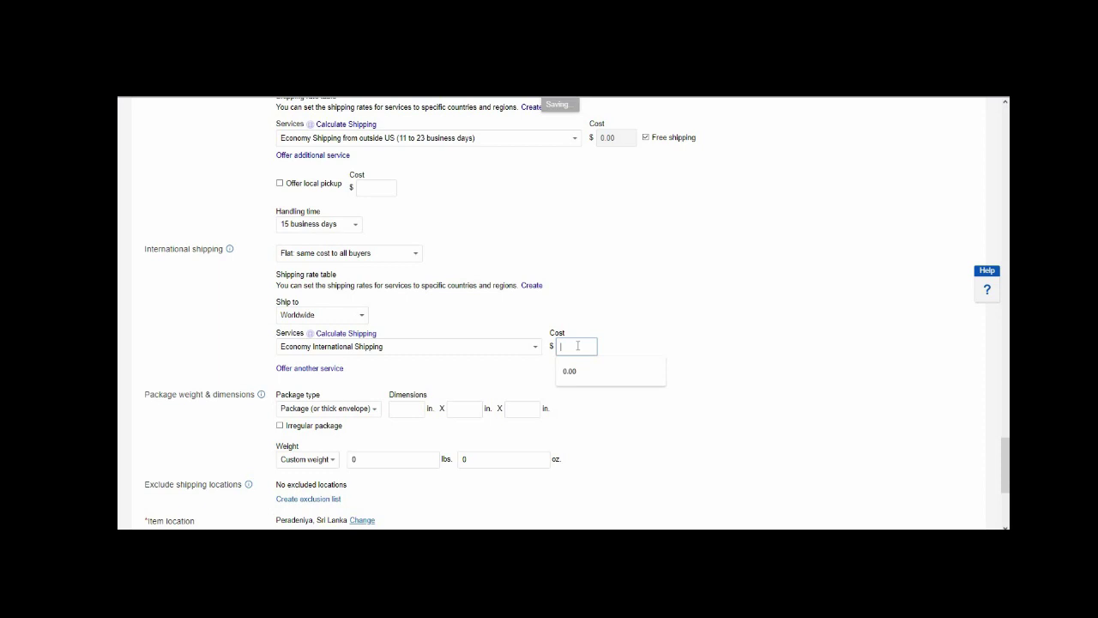
pyautogui.click(638, 346)
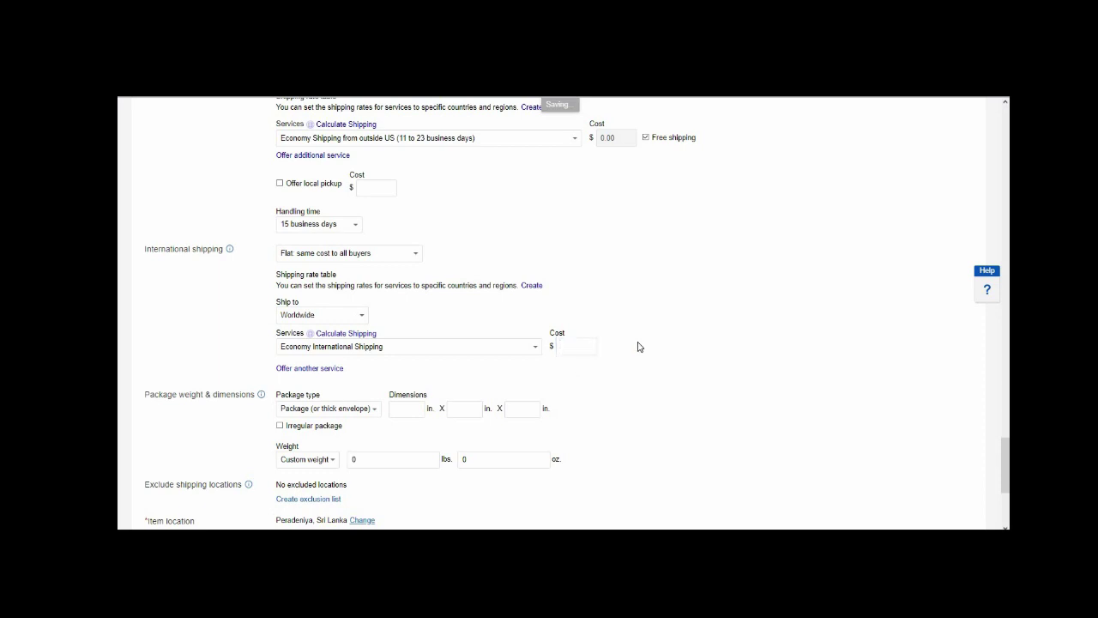
pyautogui.click(573, 345)
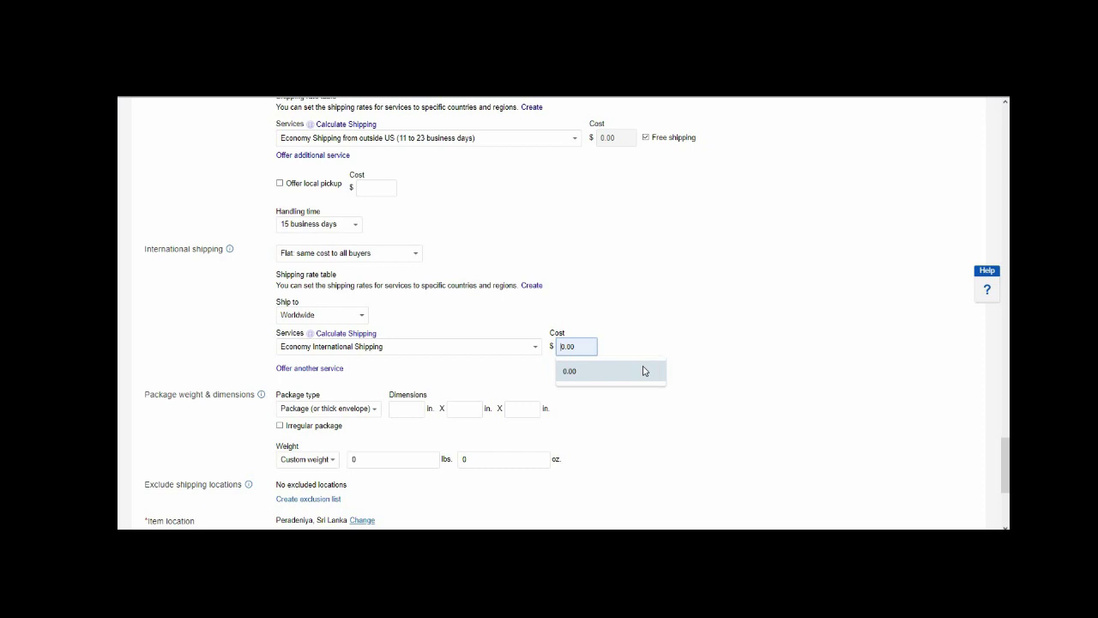
pyautogui.click(631, 372)
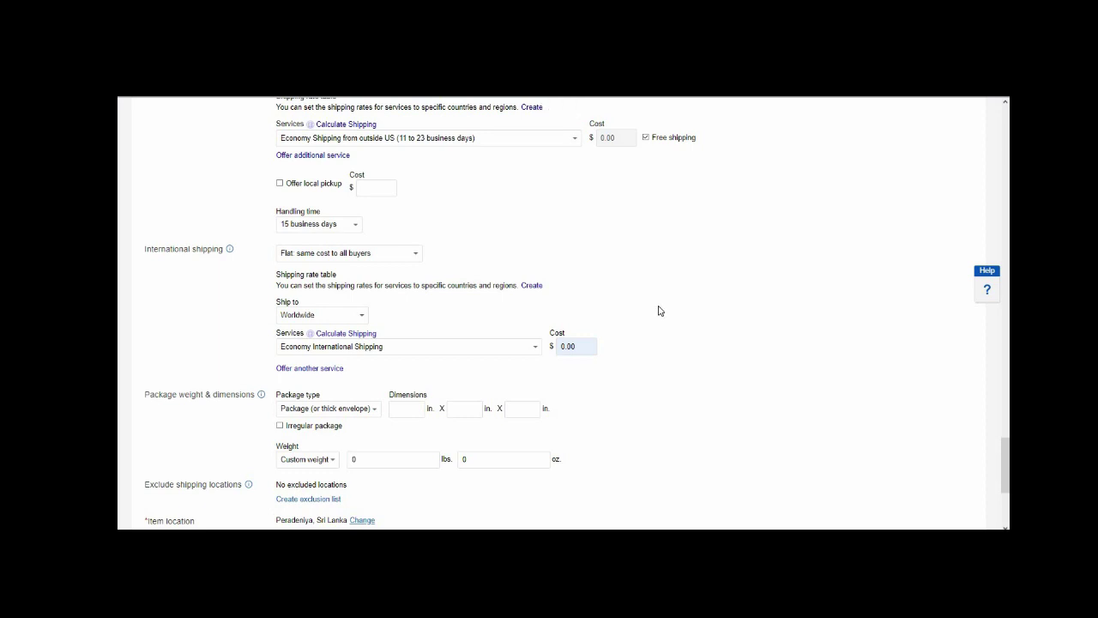
# Review the whole listing form, including package details, fees, return options, selling details, item specifics, shipping and payment options
pyautogui.scroll(-1, 657, 311)
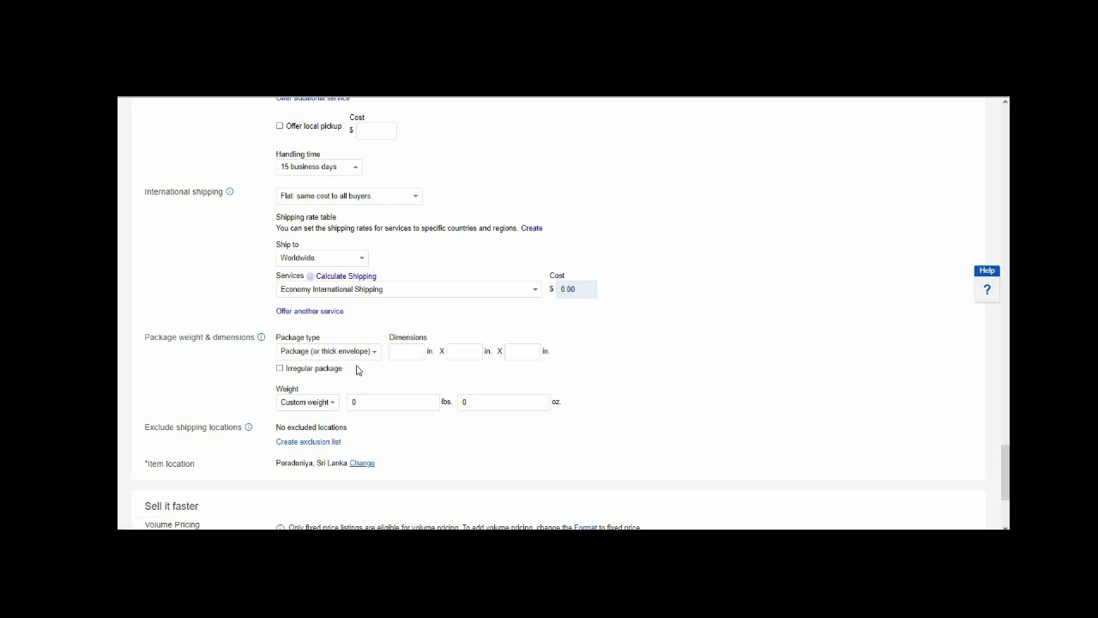
pyautogui.scroll(2, 358, 369)
pyautogui.scroll(-5, 520, 314)
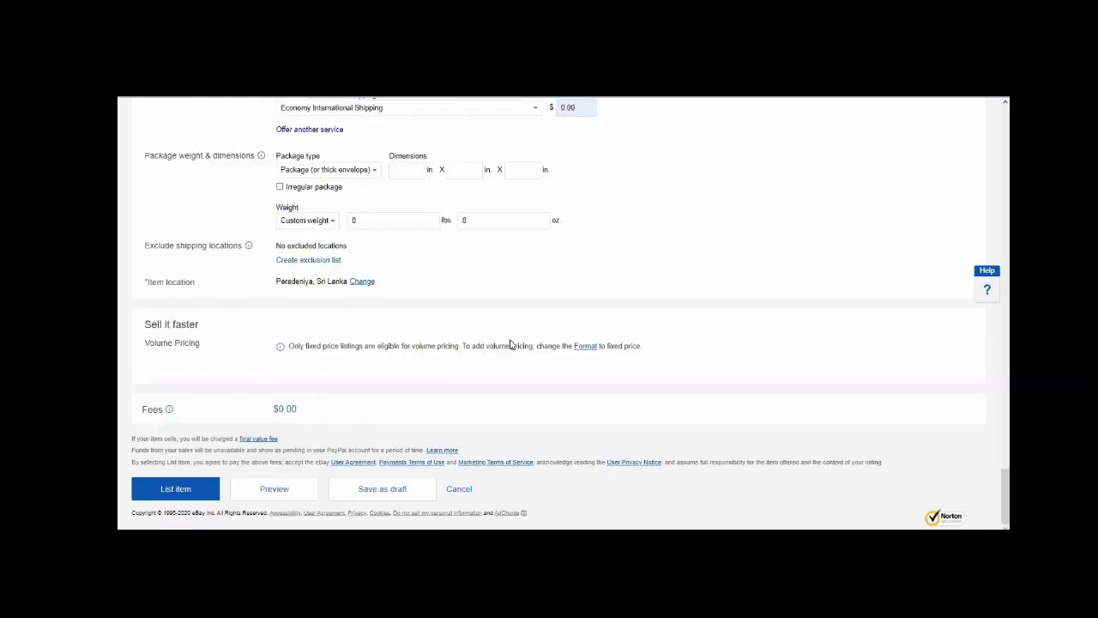
pyautogui.scroll(12, 504, 317)
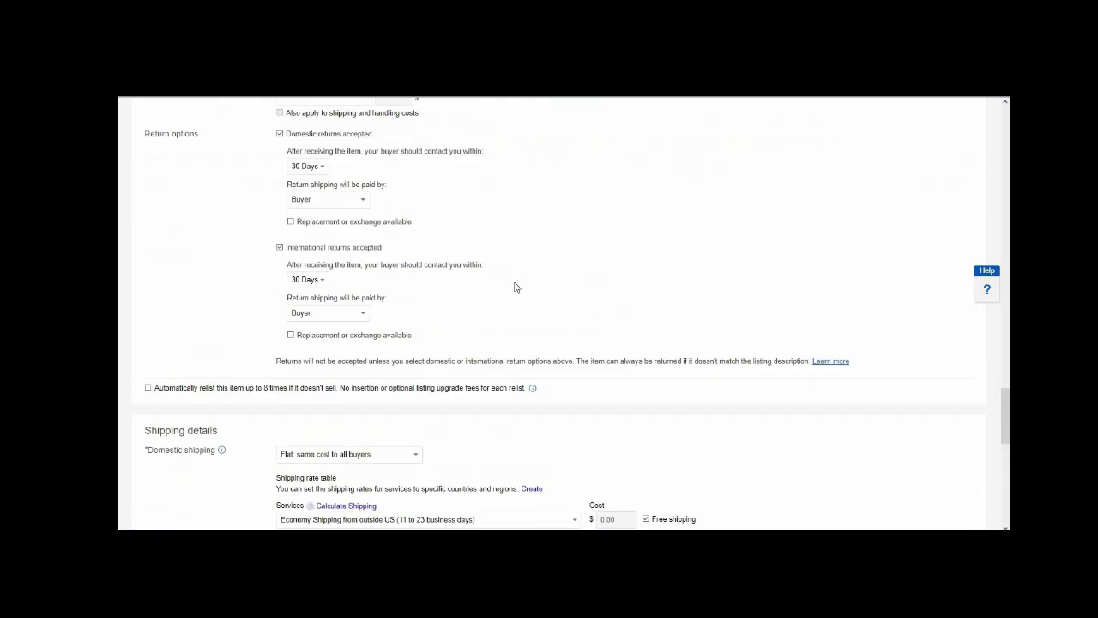
pyautogui.scroll(15, 571, 296)
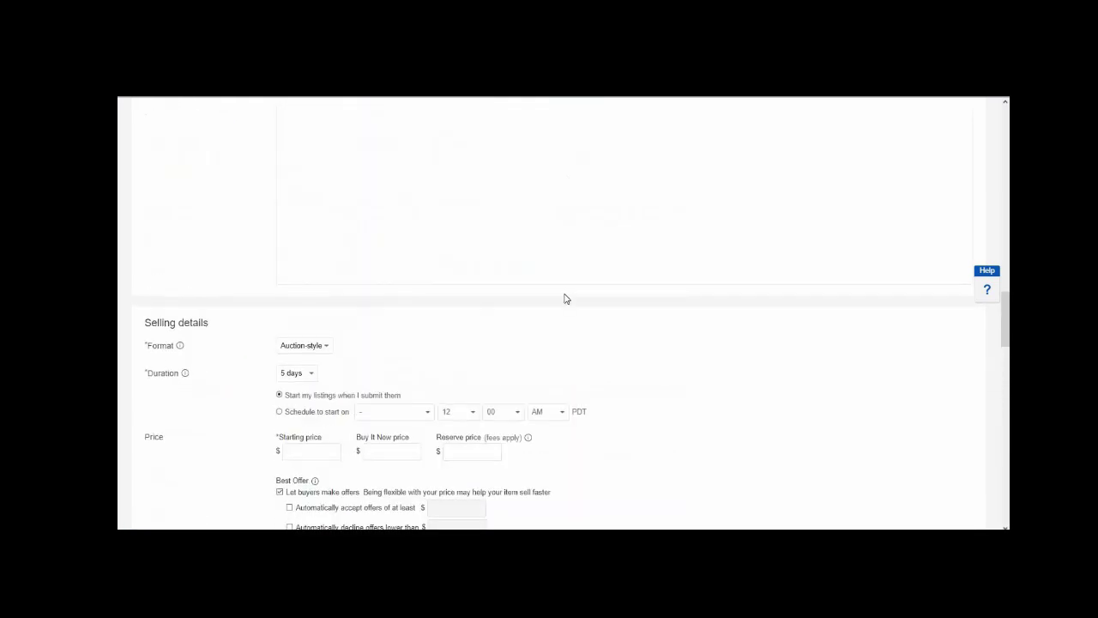
pyautogui.scroll(10, 573, 294)
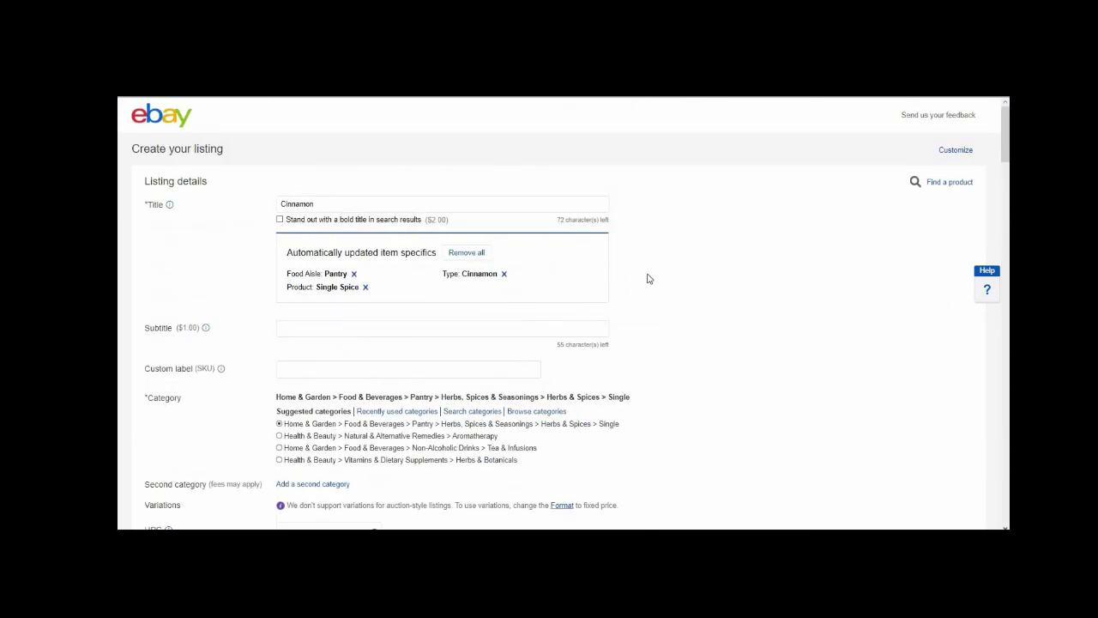
pyautogui.scroll(-15, 748, 225)
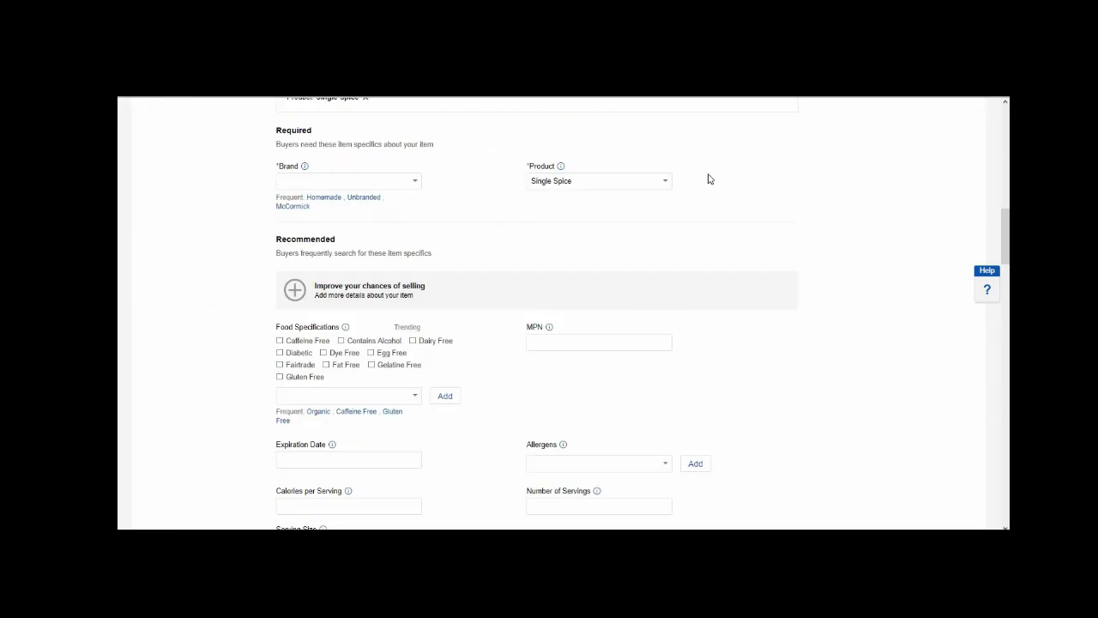
pyautogui.scroll(-20, 723, 219)
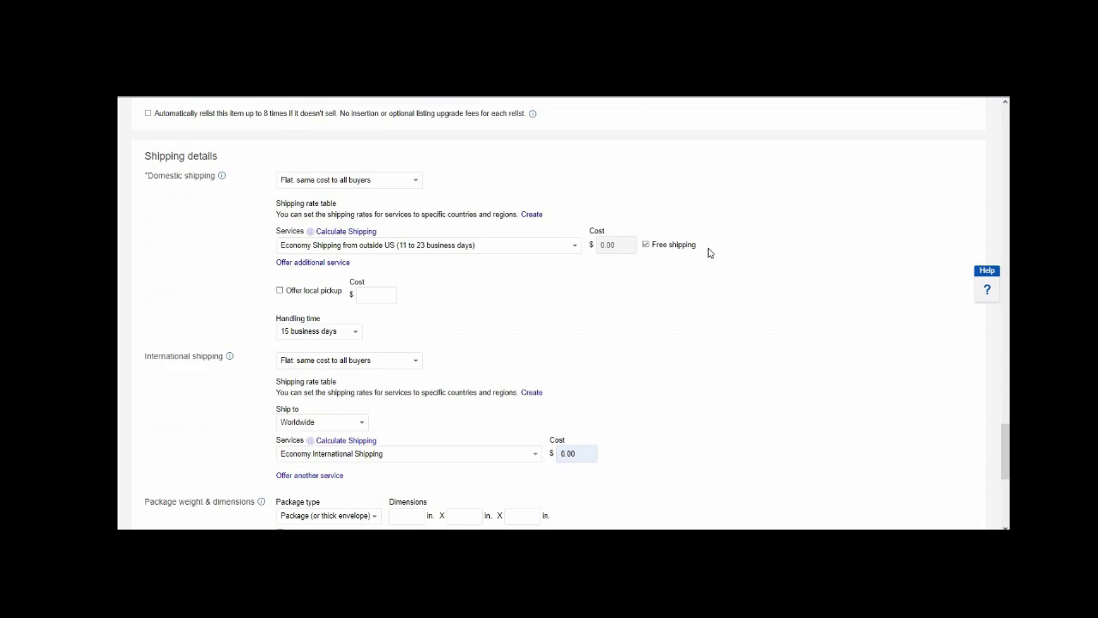
pyautogui.scroll(3, 717, 226)
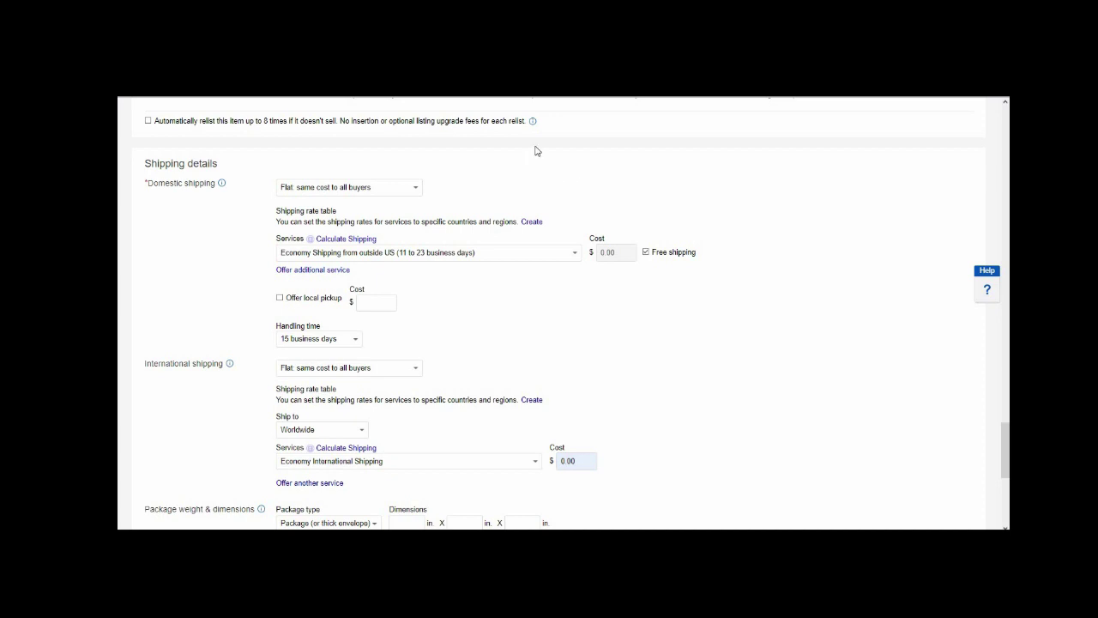
pyautogui.scroll(5, 537, 148)
pyautogui.scroll(5, 589, 232)
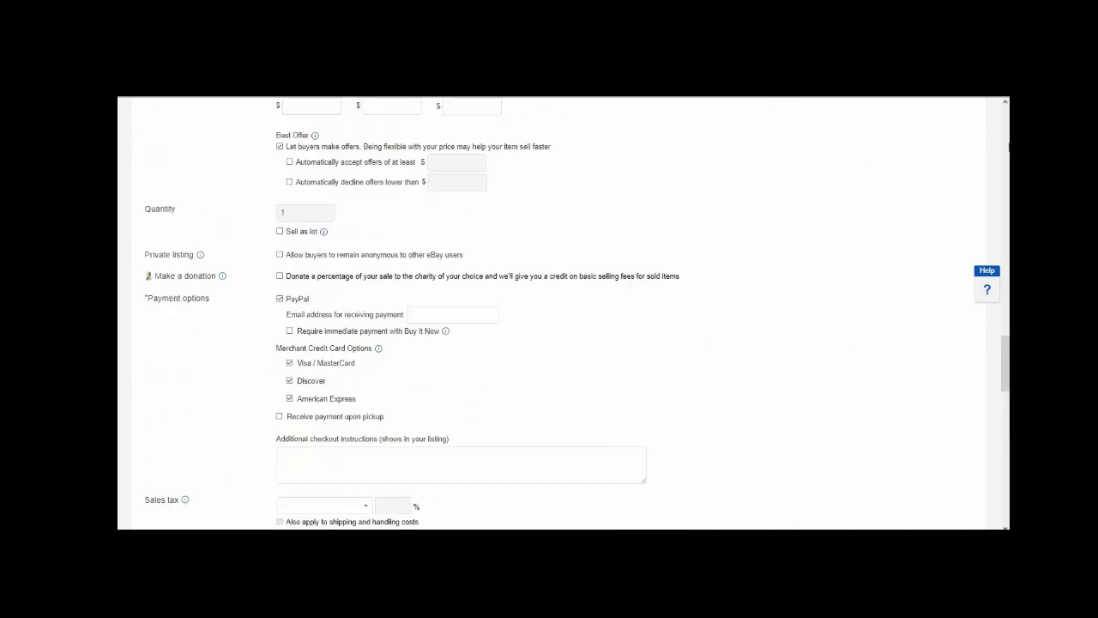
pyautogui.scroll(10, 1008, 334)
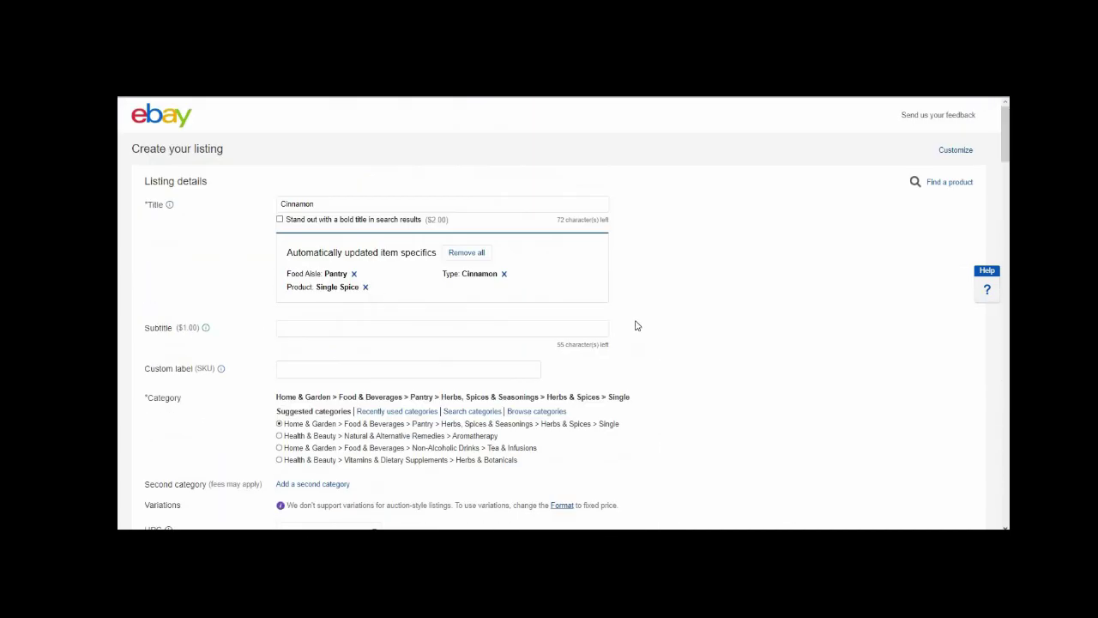